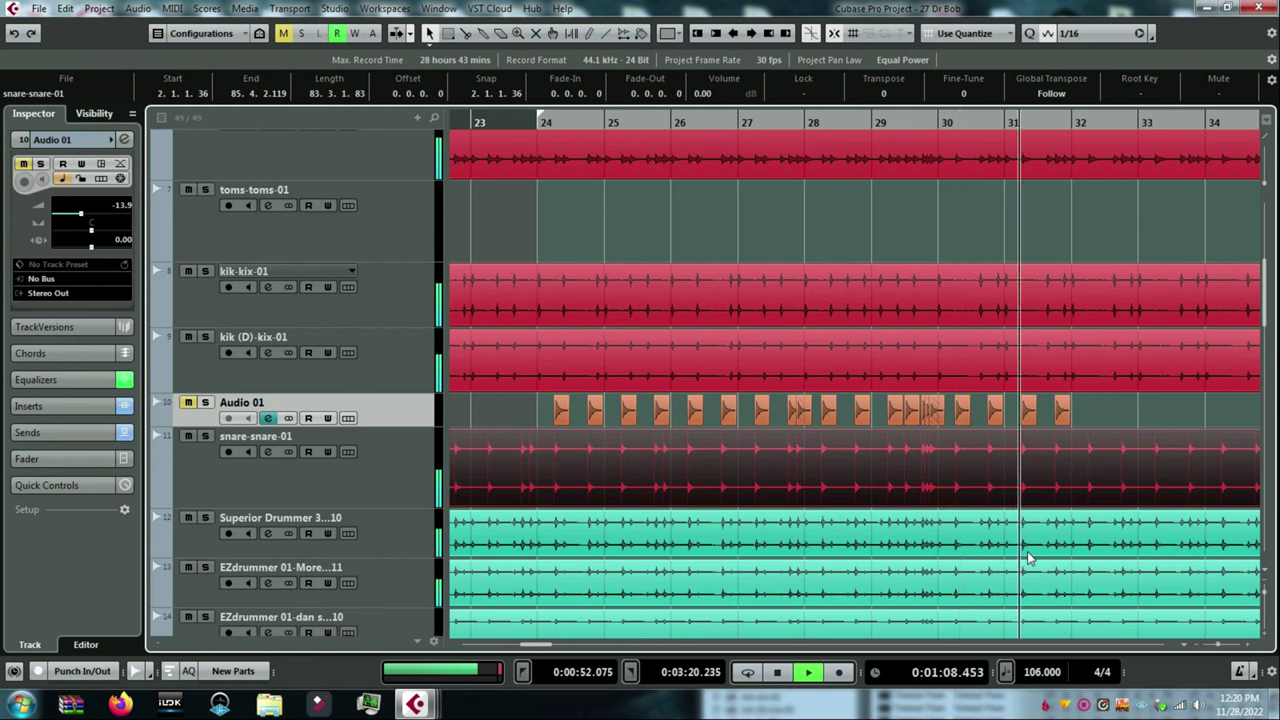
# Step: Stop playback, solo the Audio 01 timbale layer and make its lane taller
pyautogui.press('space')
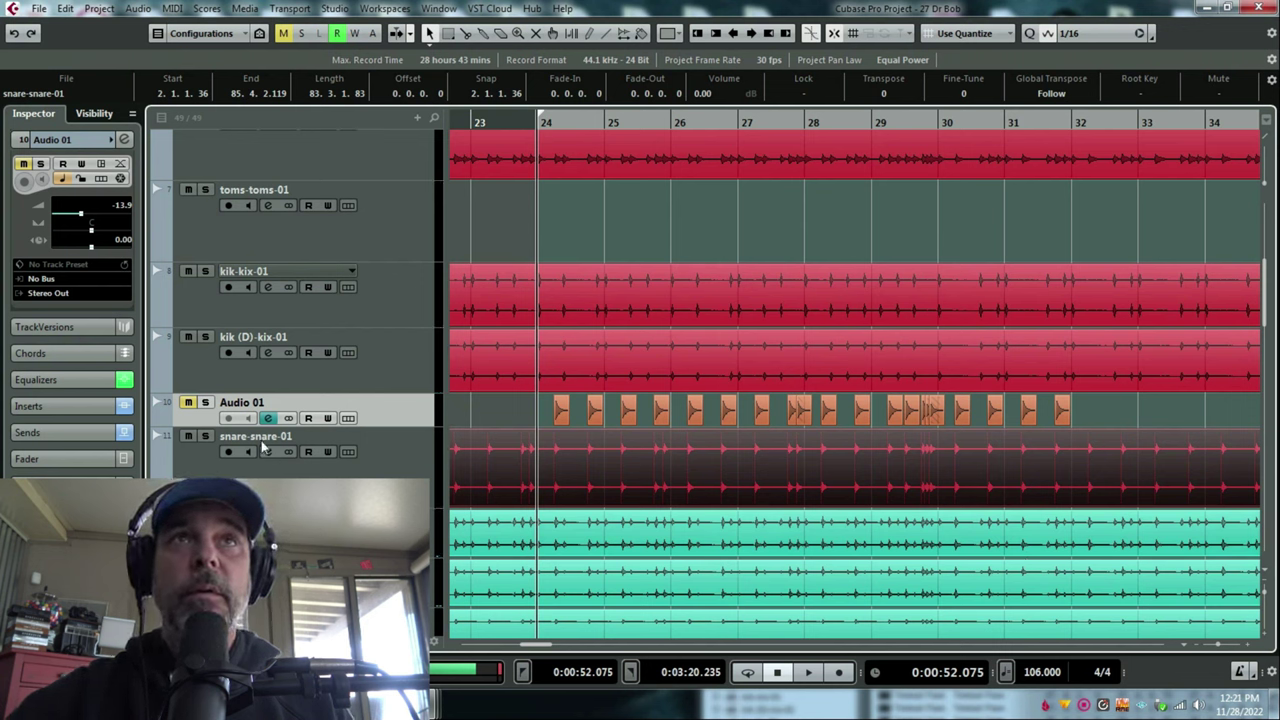
pyautogui.click(205, 403)
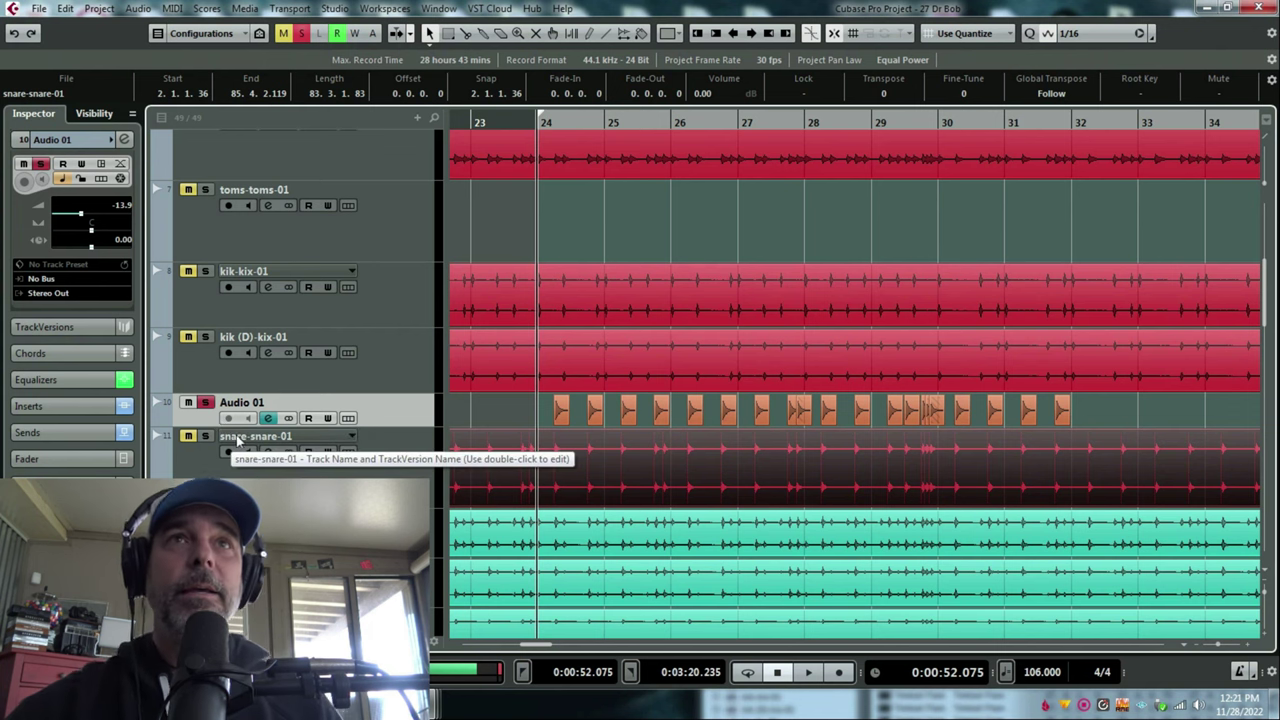
pyautogui.moveTo(259, 433); pyautogui.dragTo(260, 455)
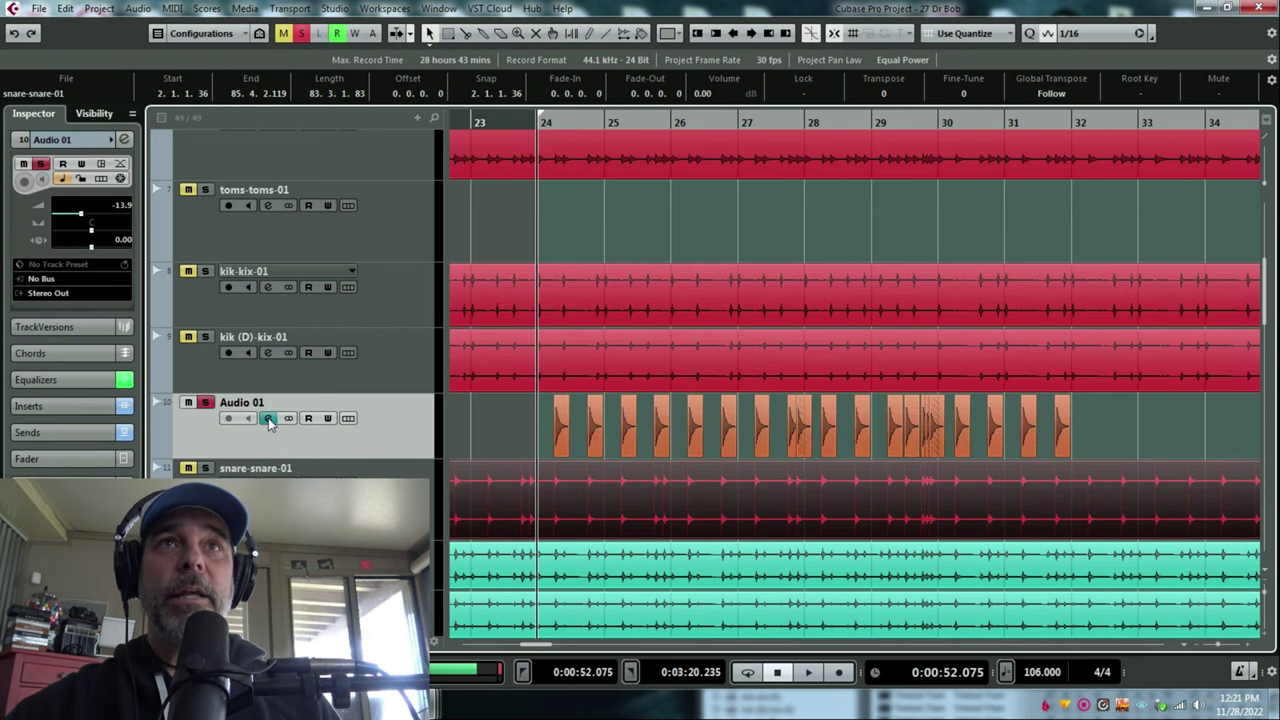
# Step: In Audio 01's channel settings, bypass VerbSuite Classics and Decapitator and play the dry timbale
pyautogui.click(268, 419)
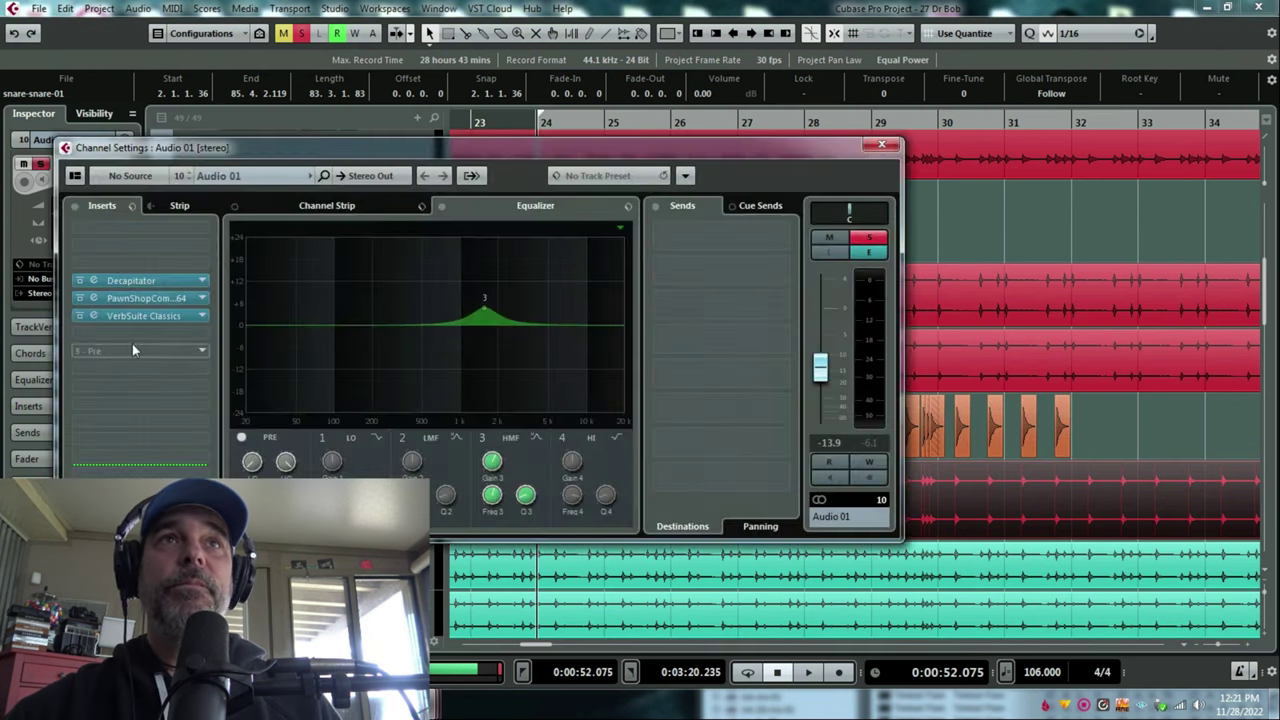
pyautogui.click(78, 316)
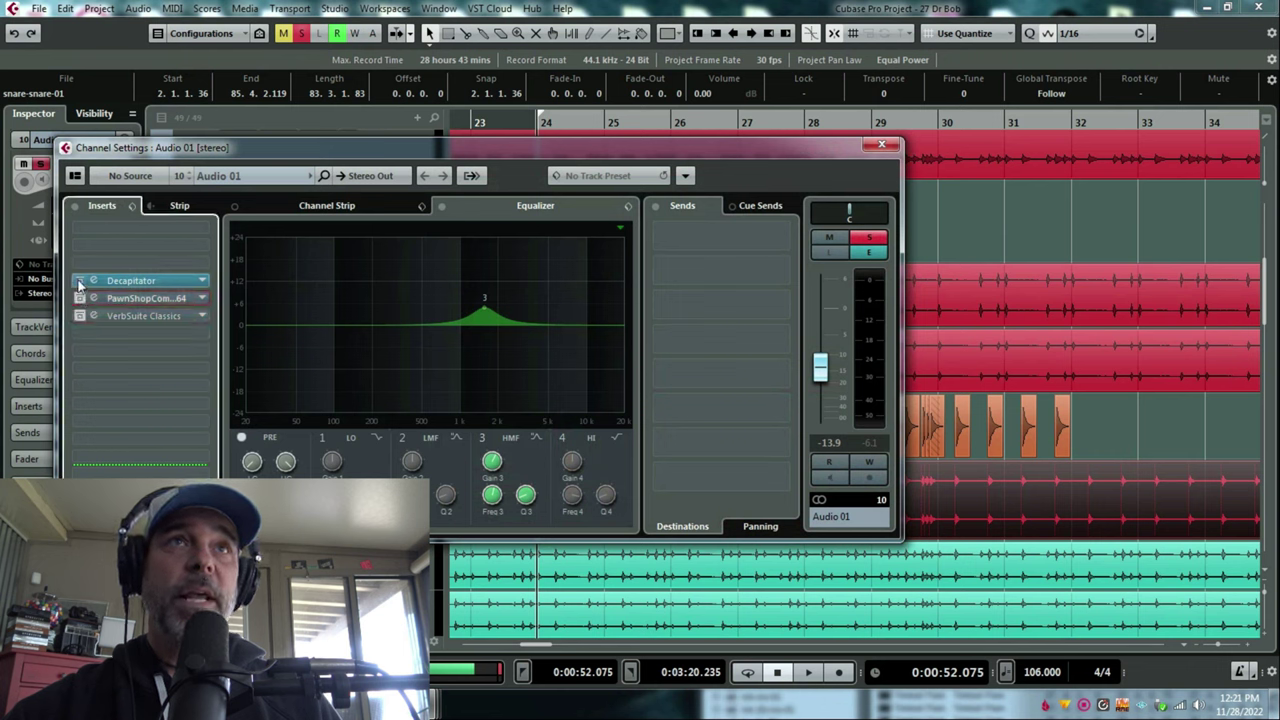
pyautogui.click(79, 281)
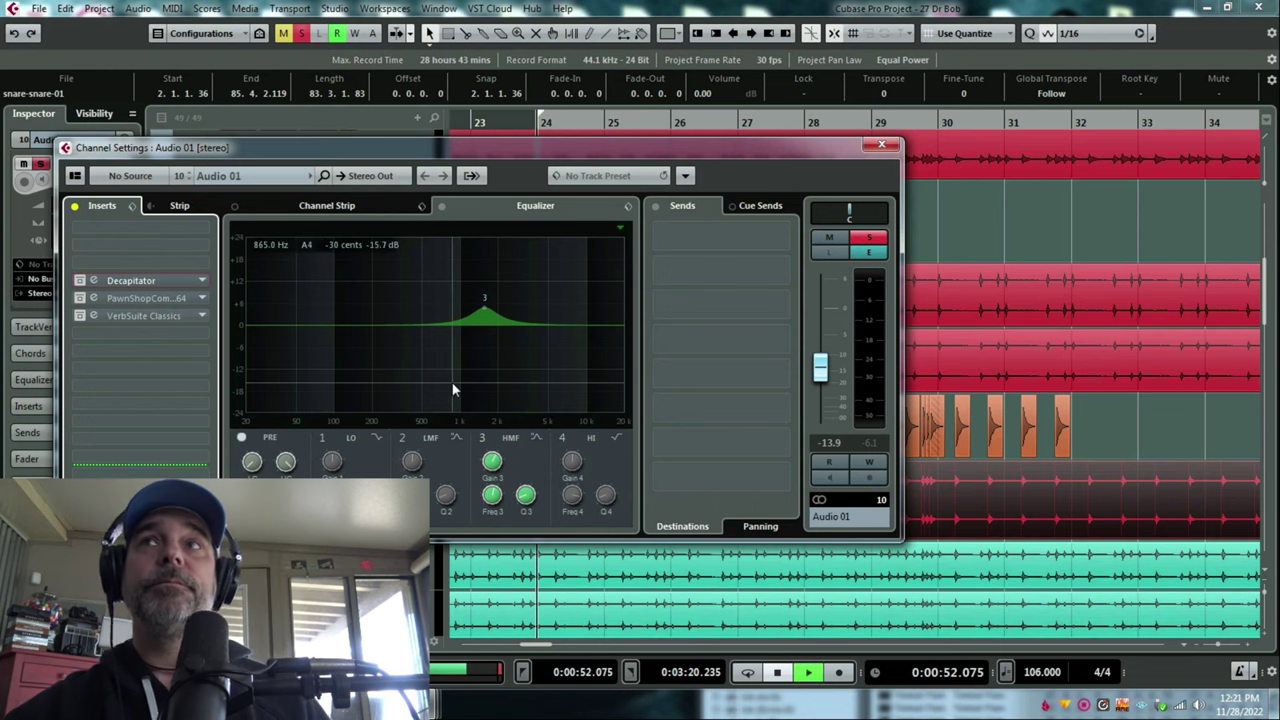
pyautogui.press('space')
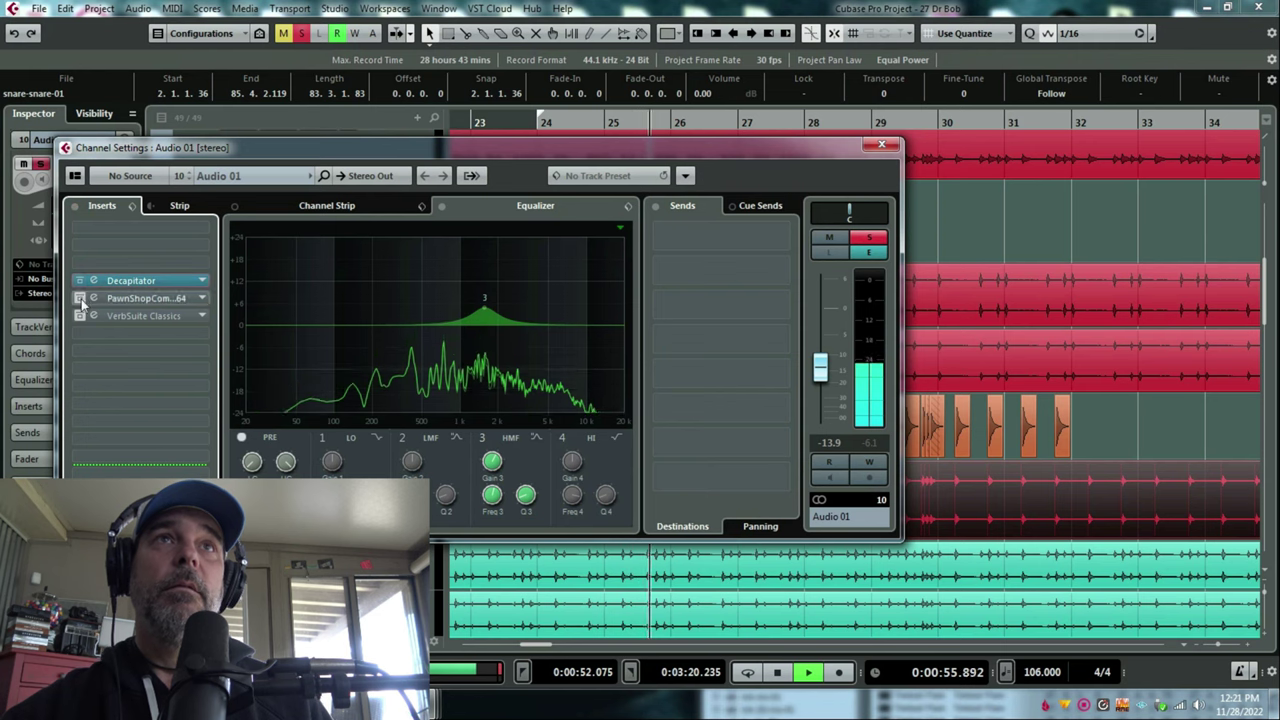
# Step: Re-enable Decapitator and Pawn Shop Comp, then bring up the Pawn Shop Comp editor
pyautogui.click(80, 281)
pyautogui.press('space')
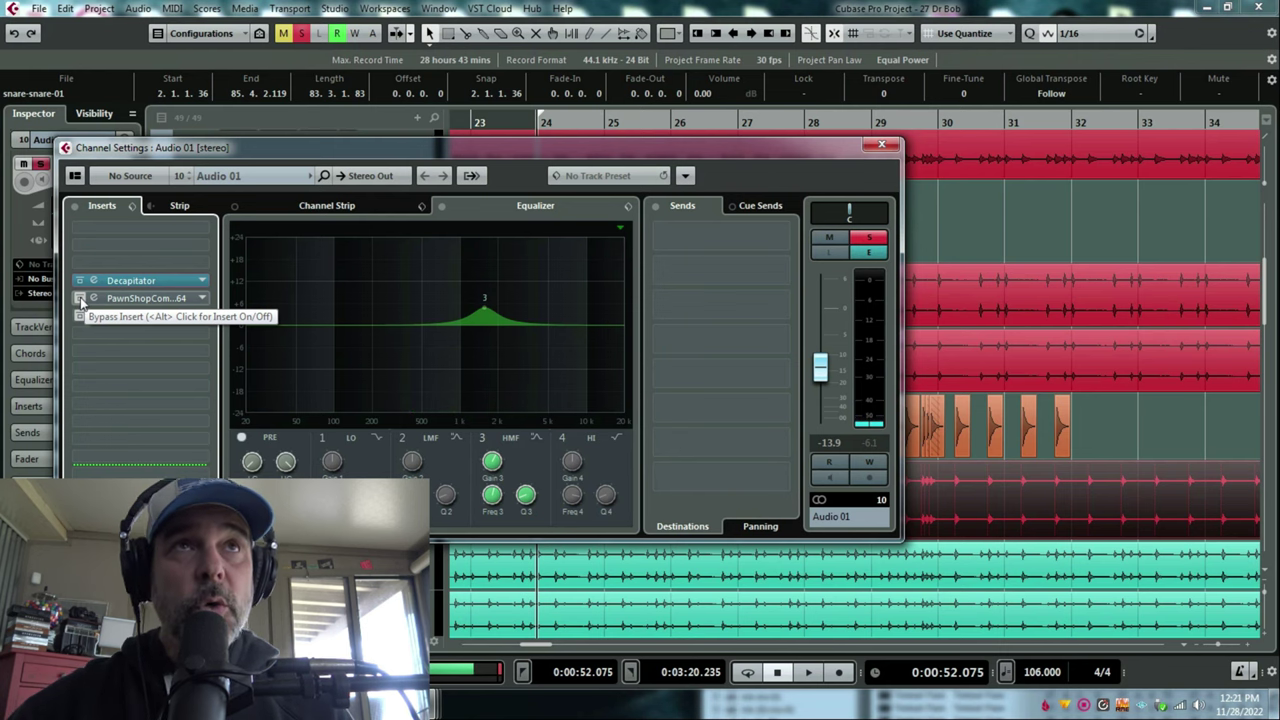
pyautogui.click(80, 299)
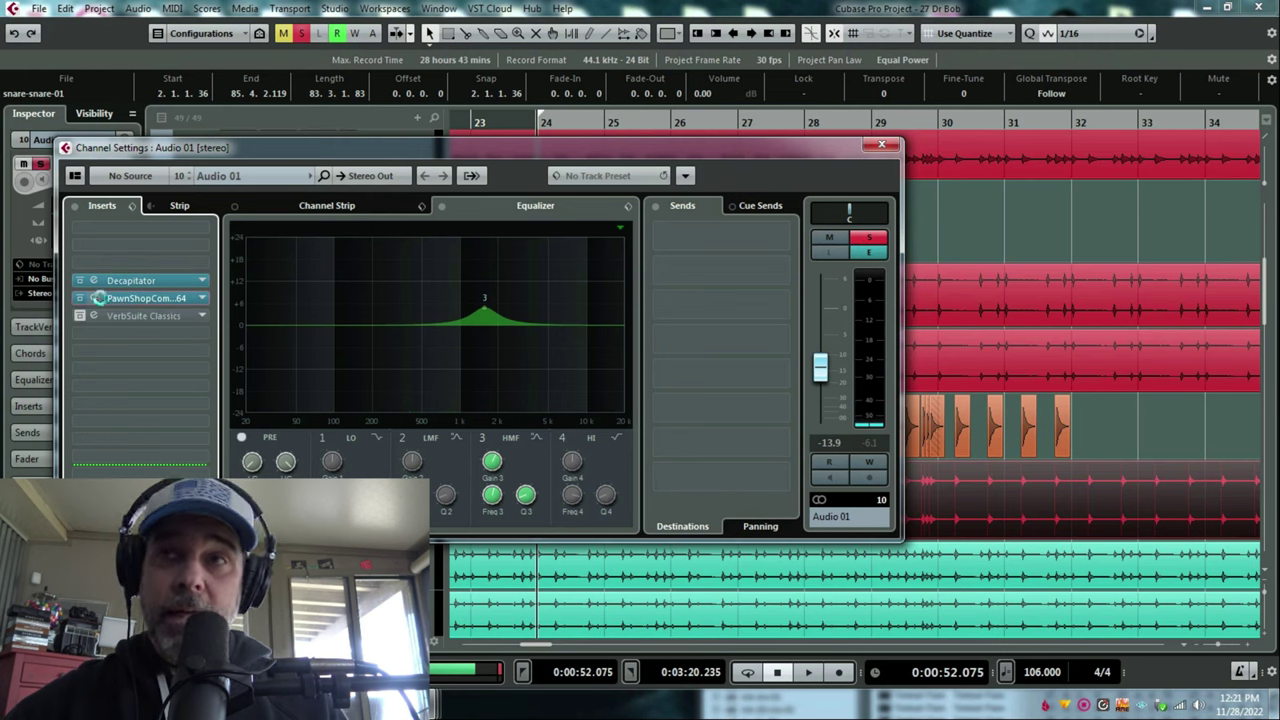
pyautogui.click(98, 298)
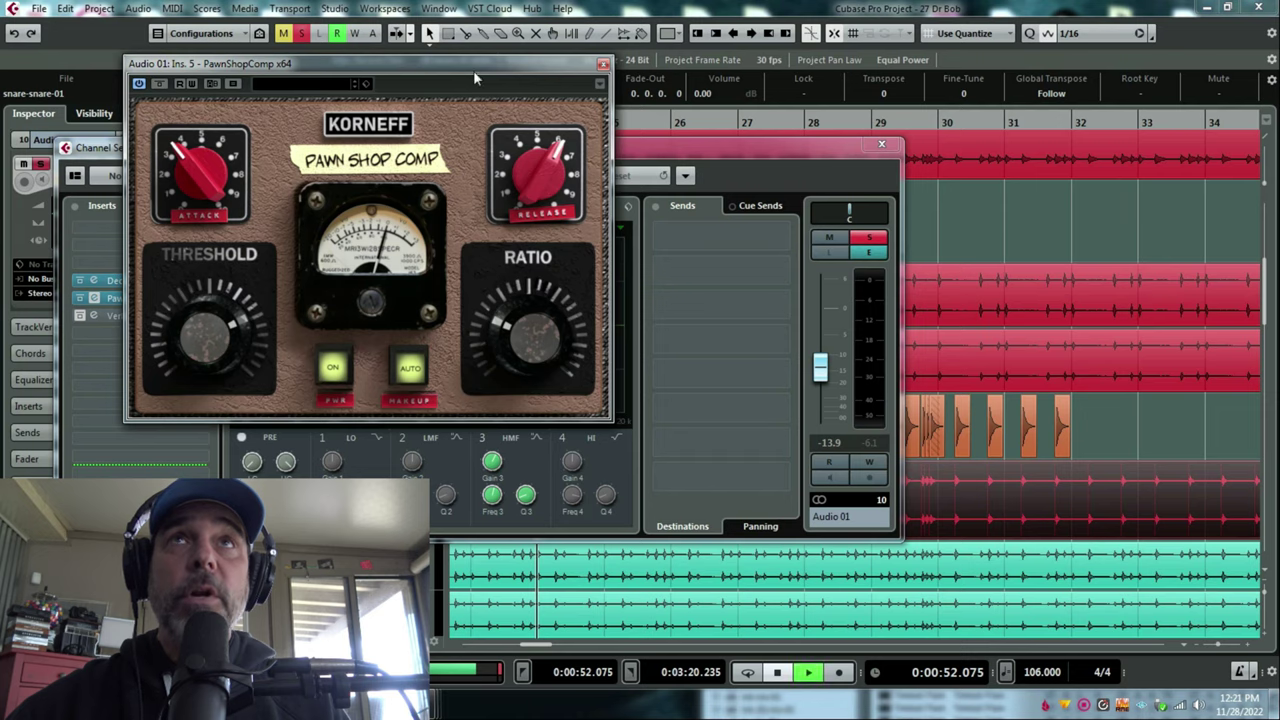
# Step: Open the Decapitator and VerbSuite Classics editors, re-enabling VerbSuite, and stop playback
pyautogui.moveTo(473, 70); pyautogui.dragTo(1001, 78)
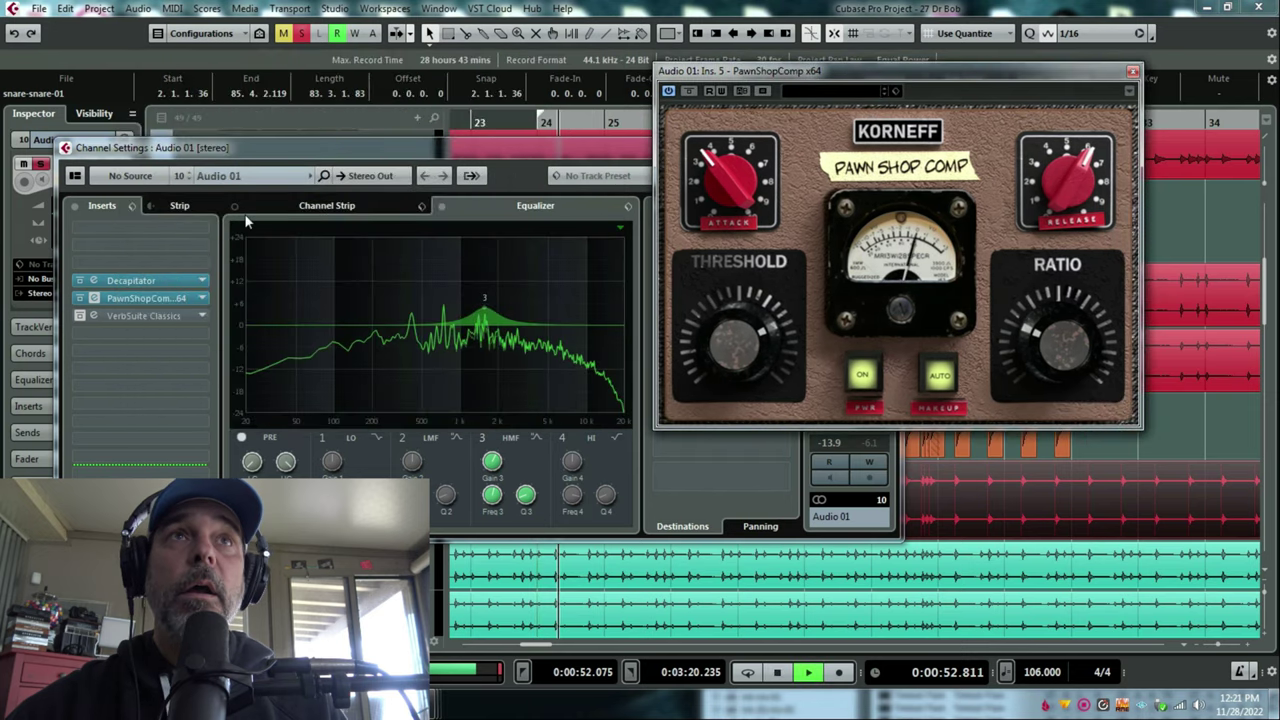
pyautogui.click(93, 281)
pyautogui.click(125, 281)
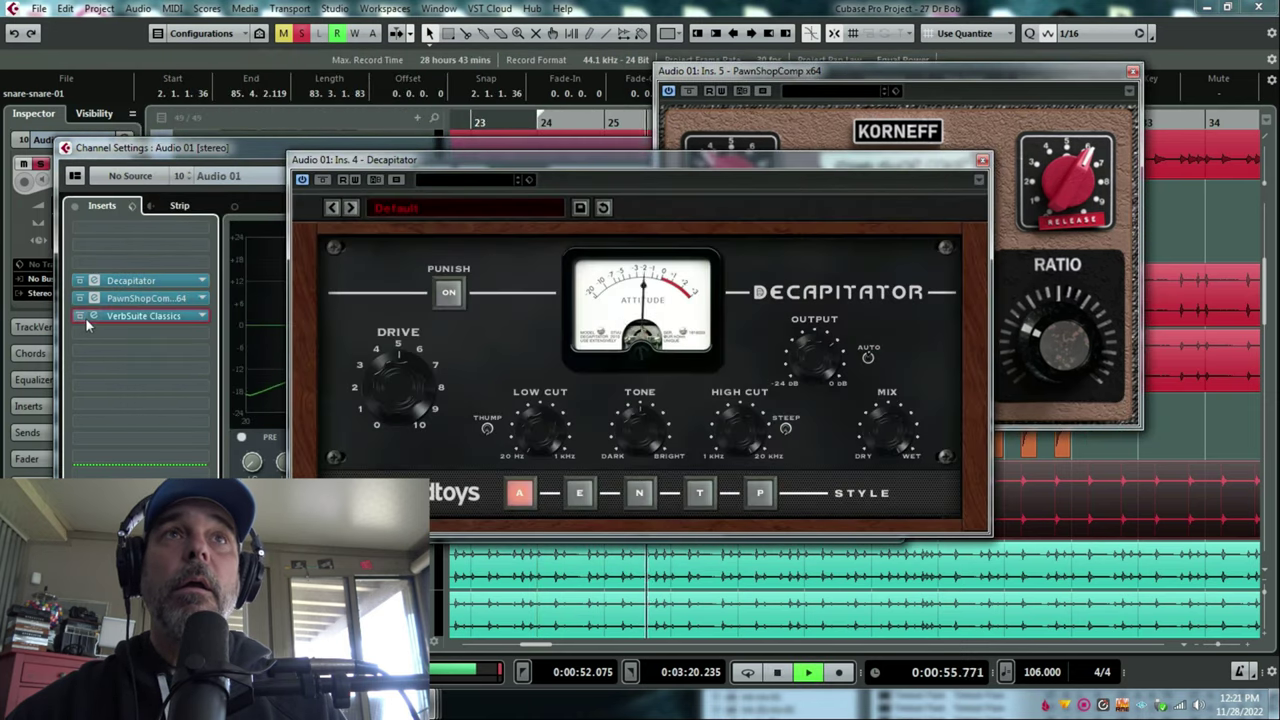
pyautogui.click(90, 314)
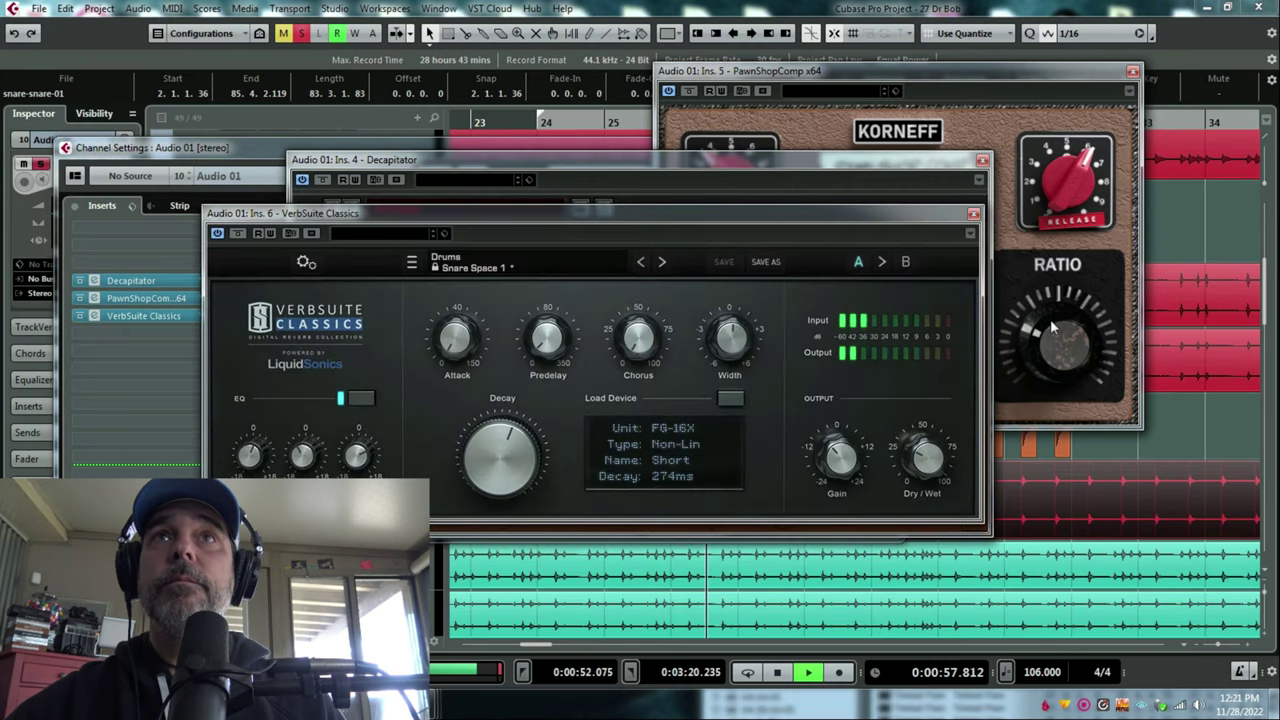
pyautogui.press('space')
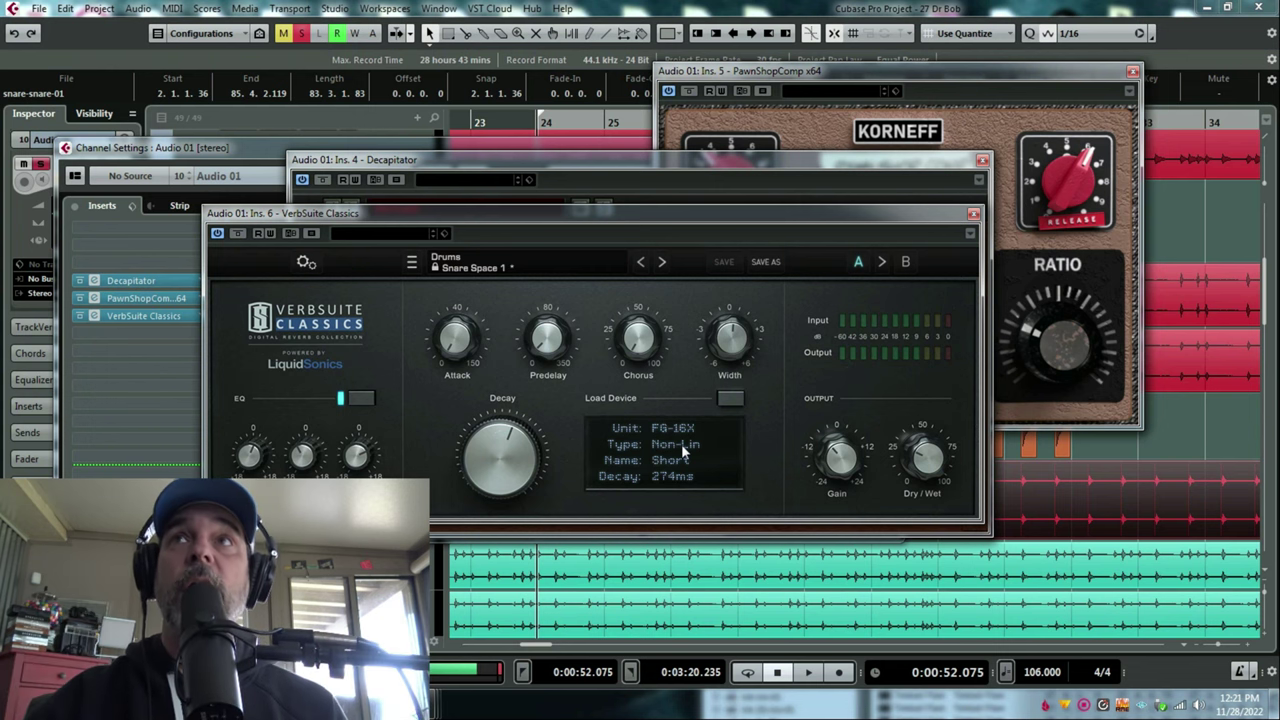
# Step: Close the Decapitator, Pawn Shop Comp and VerbSuite Classics plugin windows
pyautogui.click(982, 161)
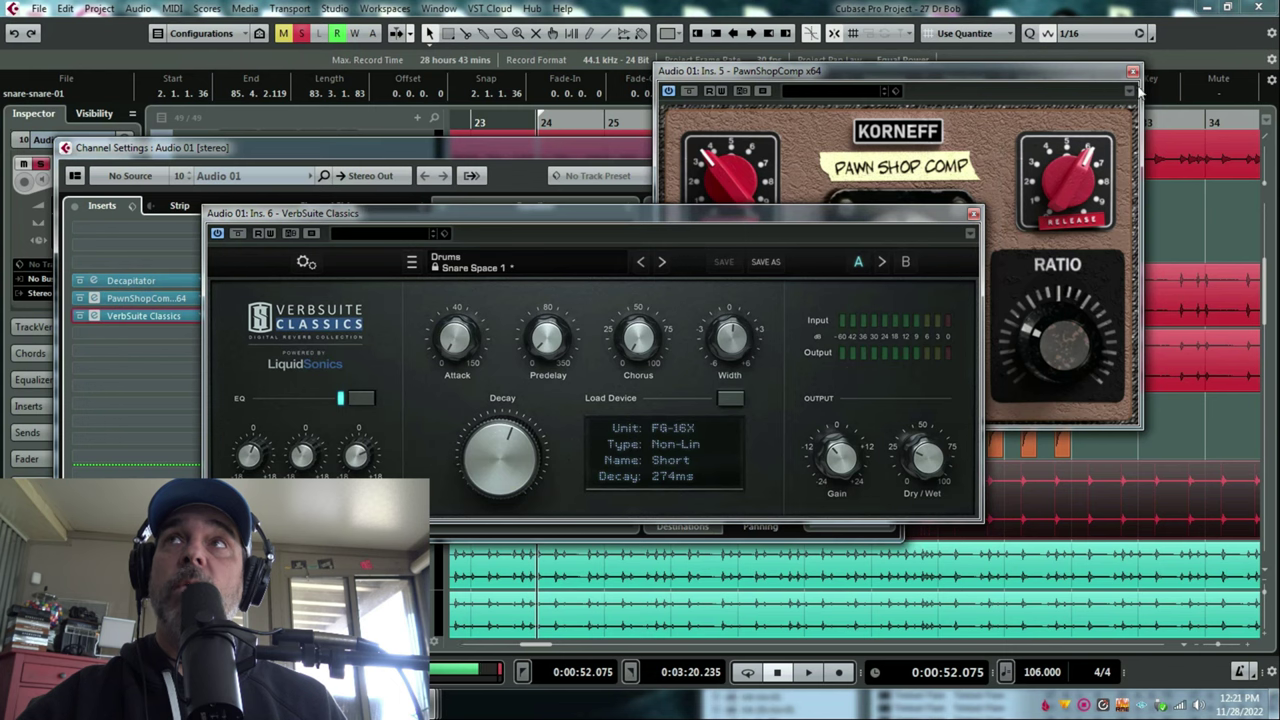
pyautogui.click(1140, 72)
pyautogui.click(1133, 73)
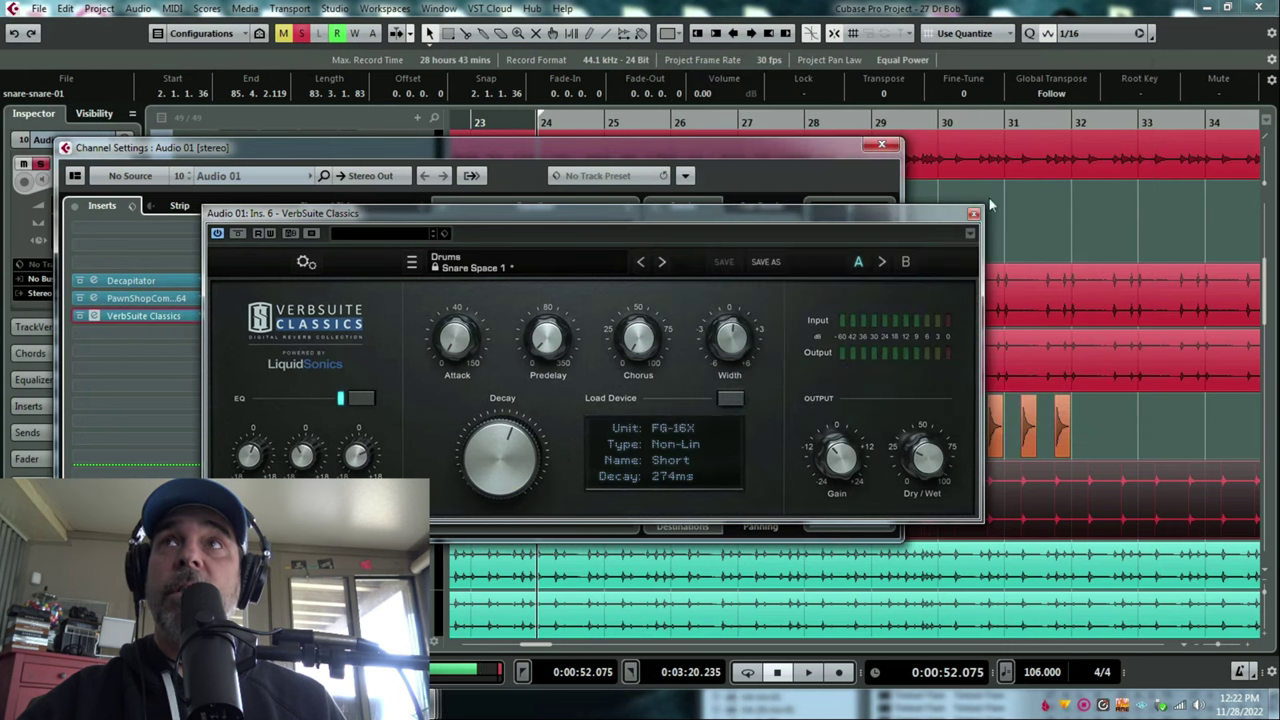
pyautogui.click(973, 215)
# Step: Close the channel settings, unsolo and mute Audio 01, and play the drum mix without it
pyautogui.click(880, 146)
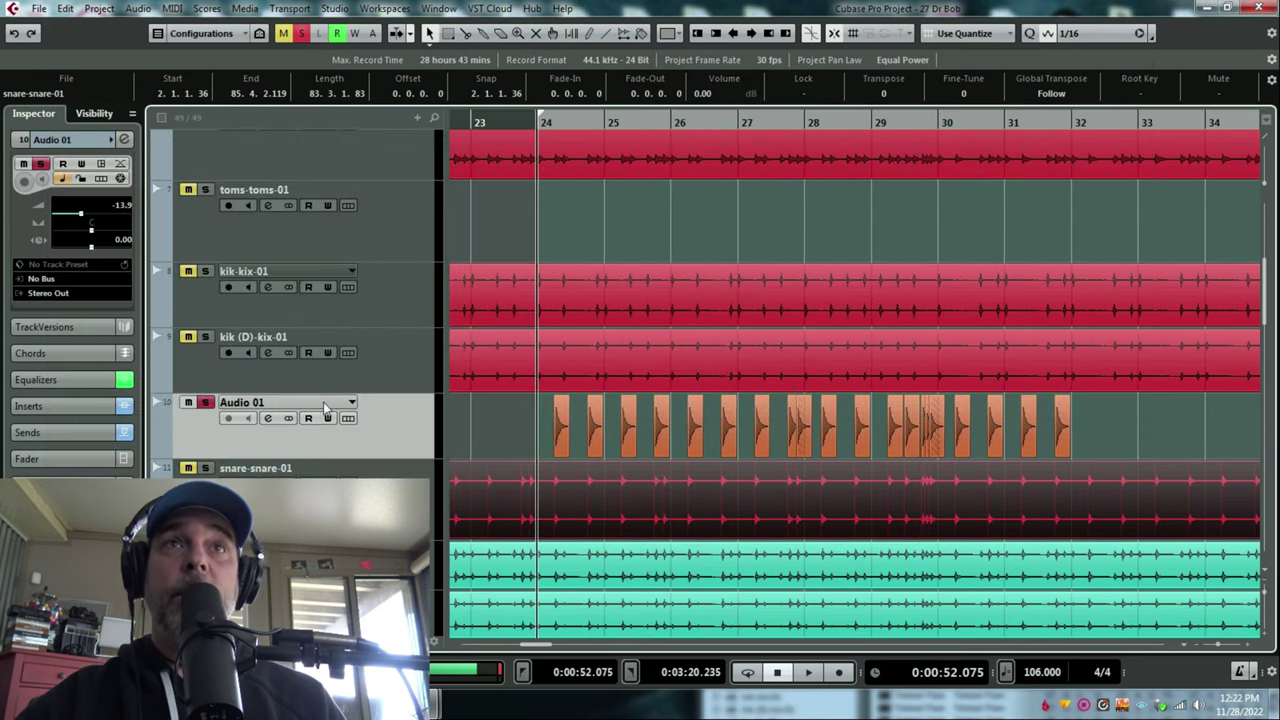
pyautogui.click(209, 404)
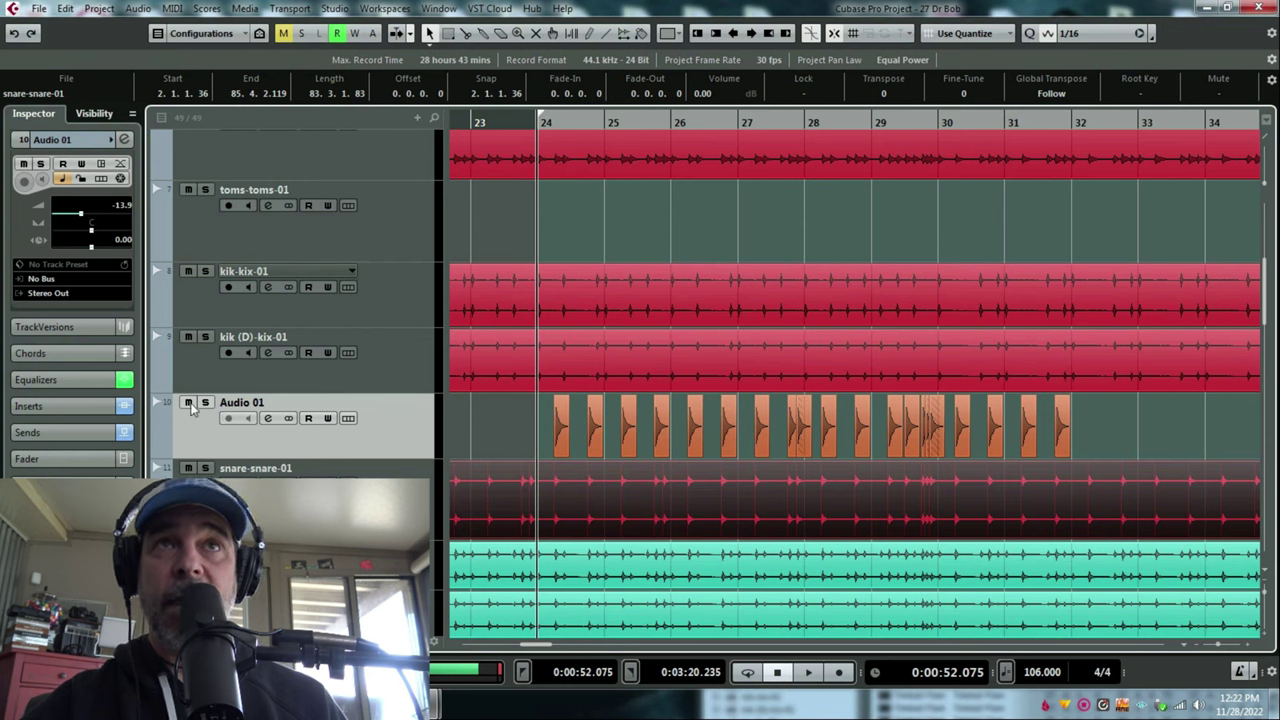
pyautogui.click(188, 402)
pyautogui.press('space')
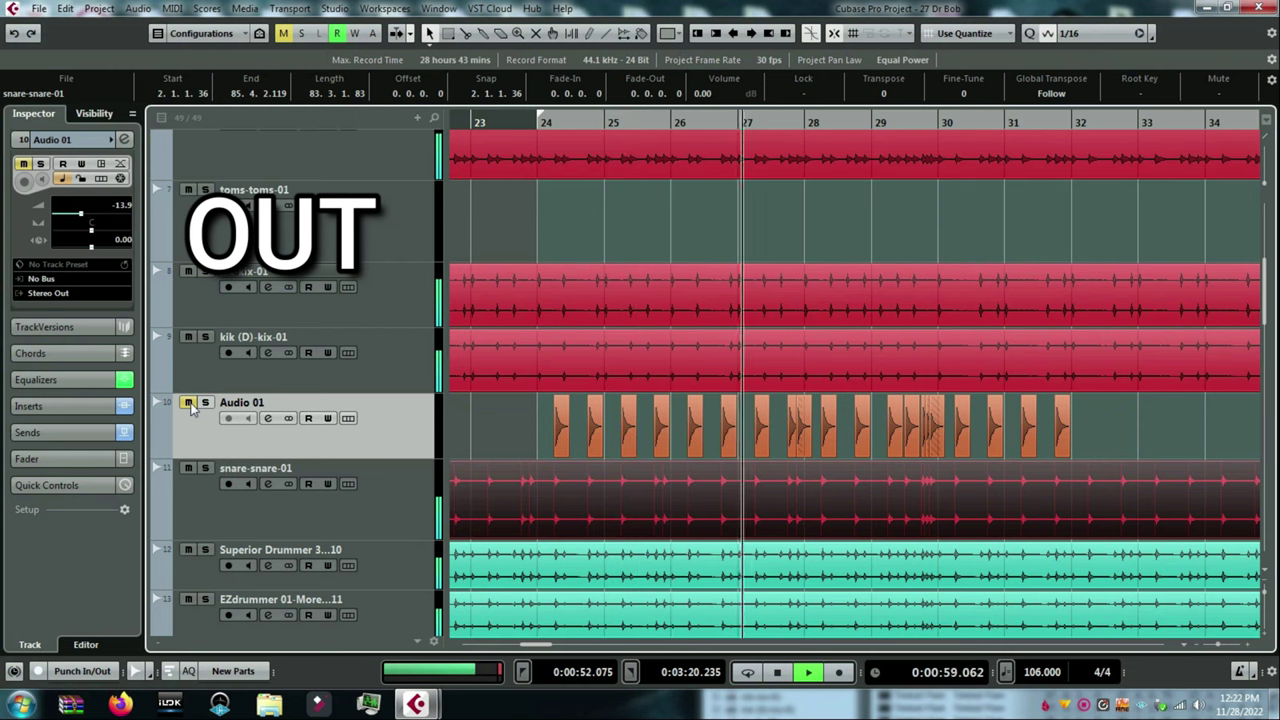
# Step: Unmute Audio 01, lower its volume slightly in channel settings, and stop at bar 24
pyautogui.click(188, 403)
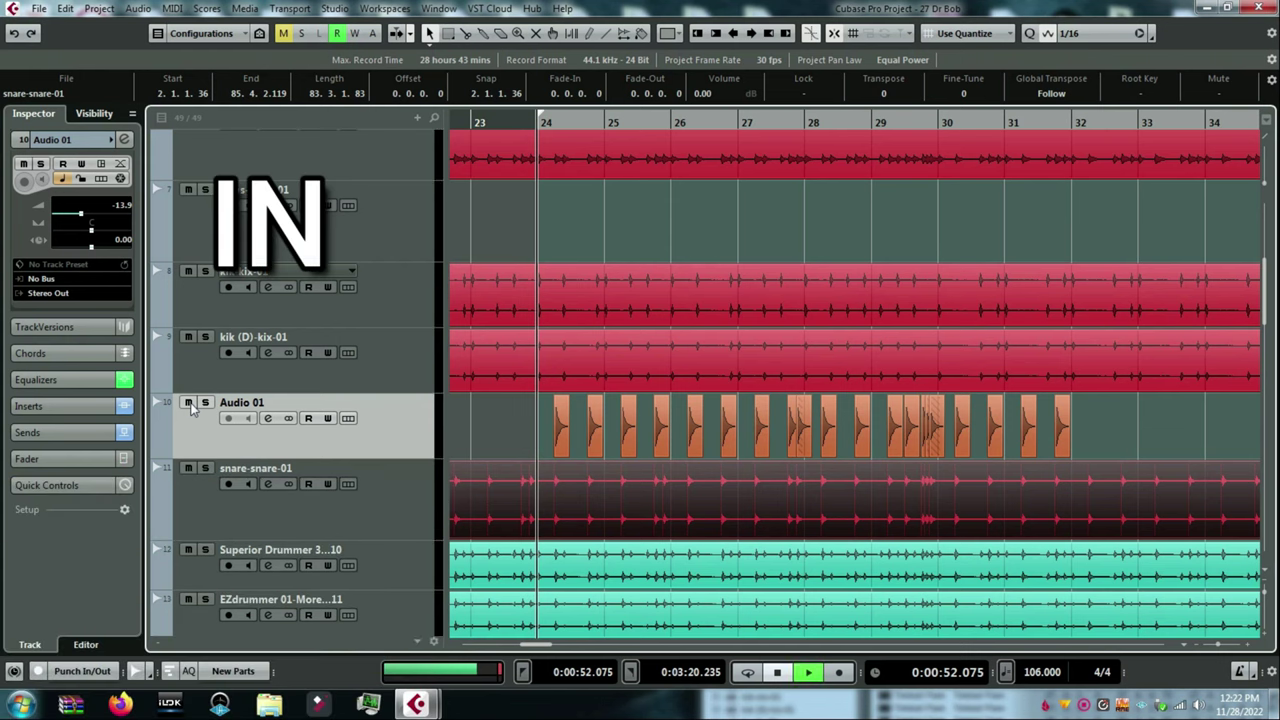
pyautogui.click(267, 419)
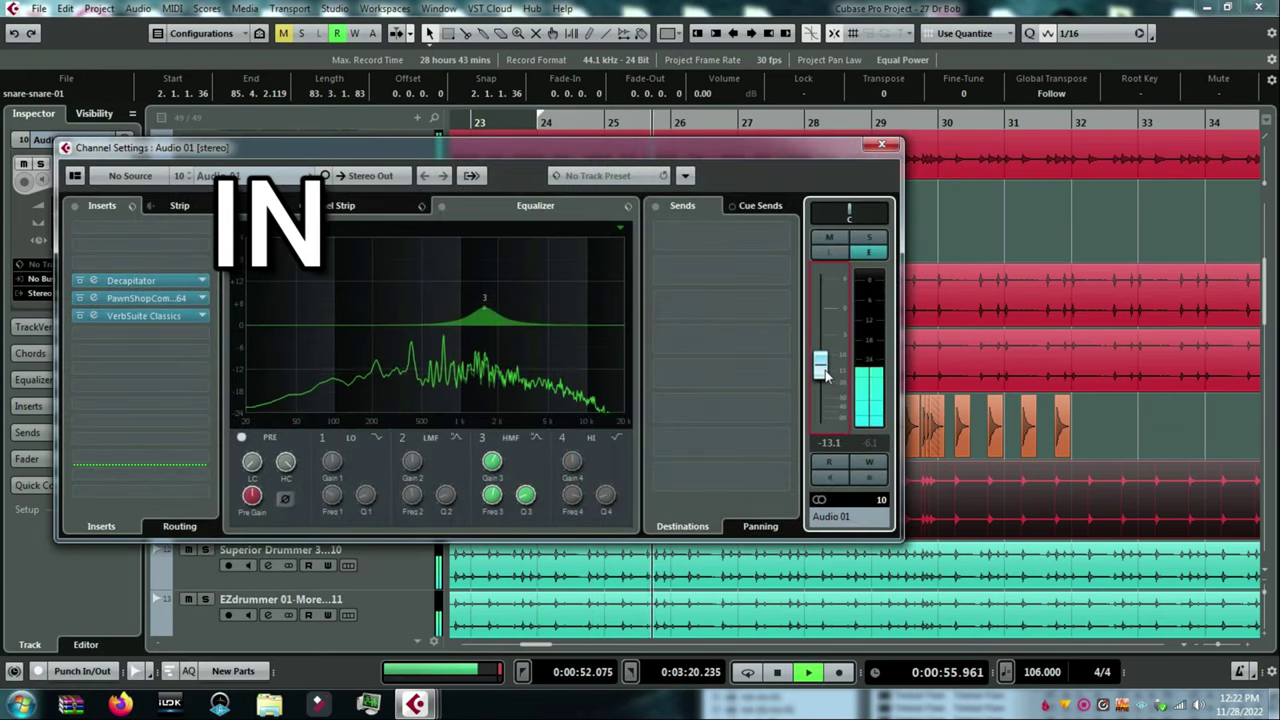
pyautogui.moveTo(824, 374); pyautogui.dragTo(824, 378)
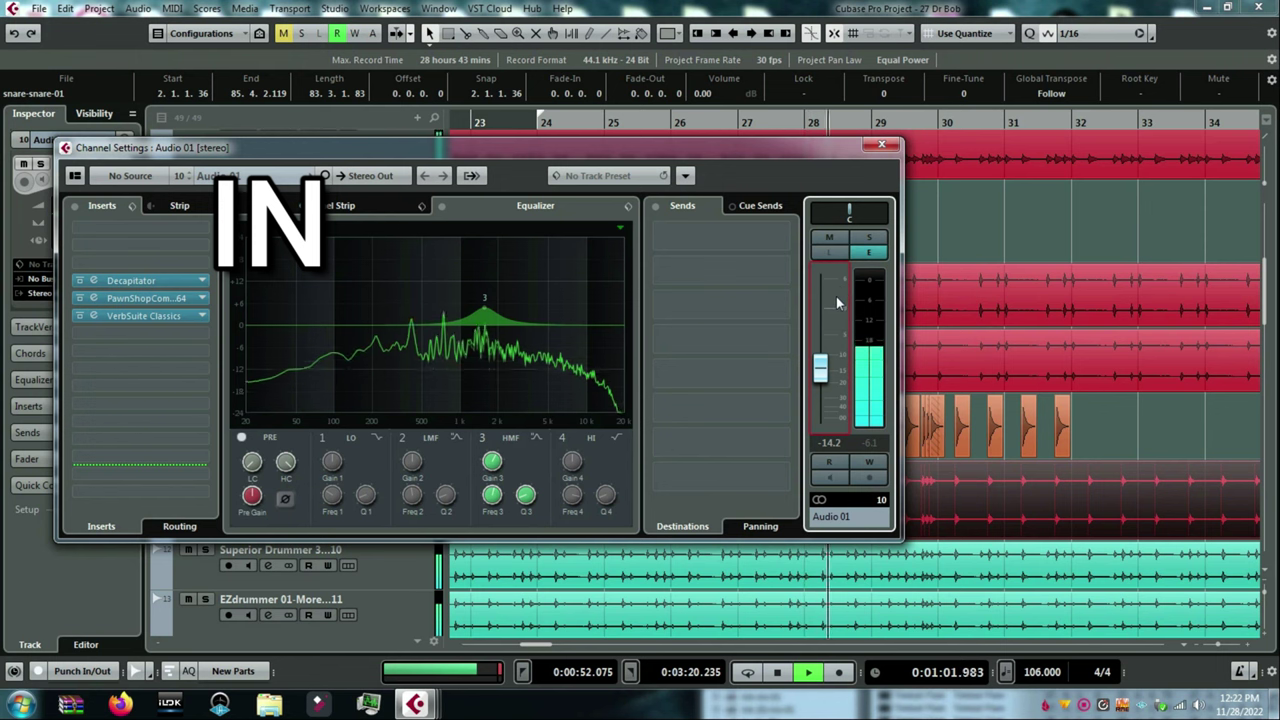
pyautogui.click(881, 144)
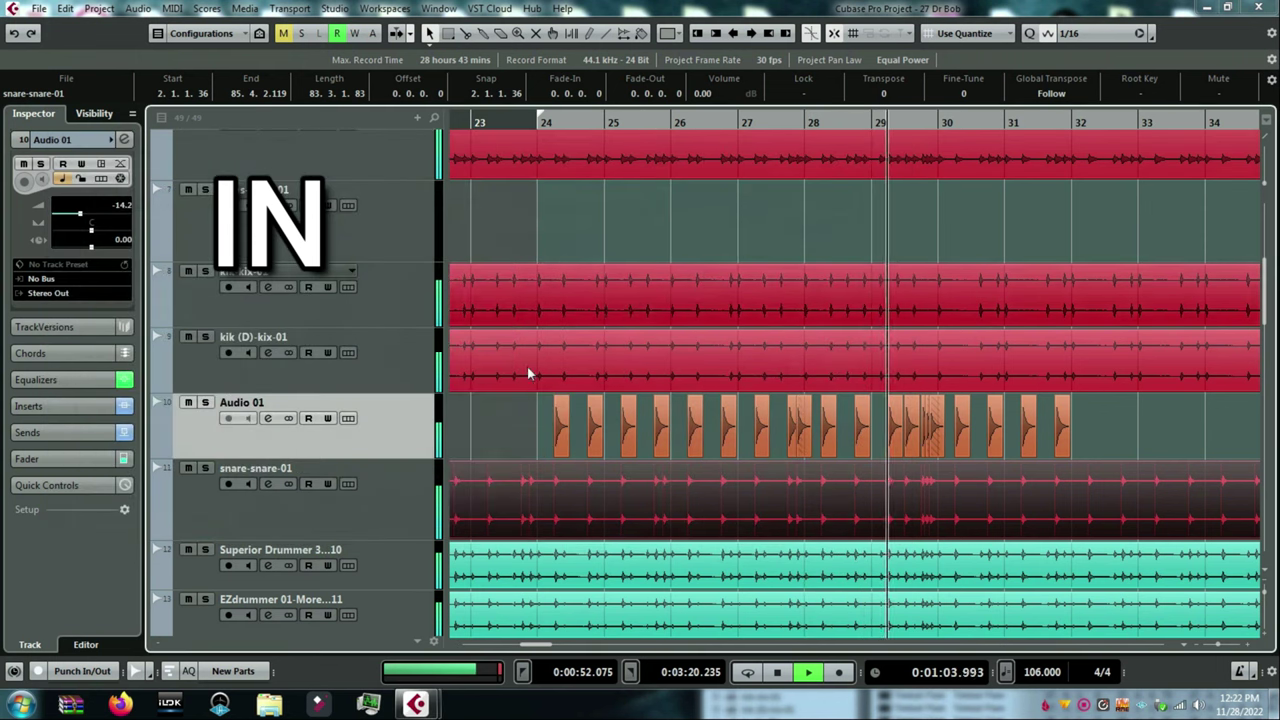
pyautogui.press('space')
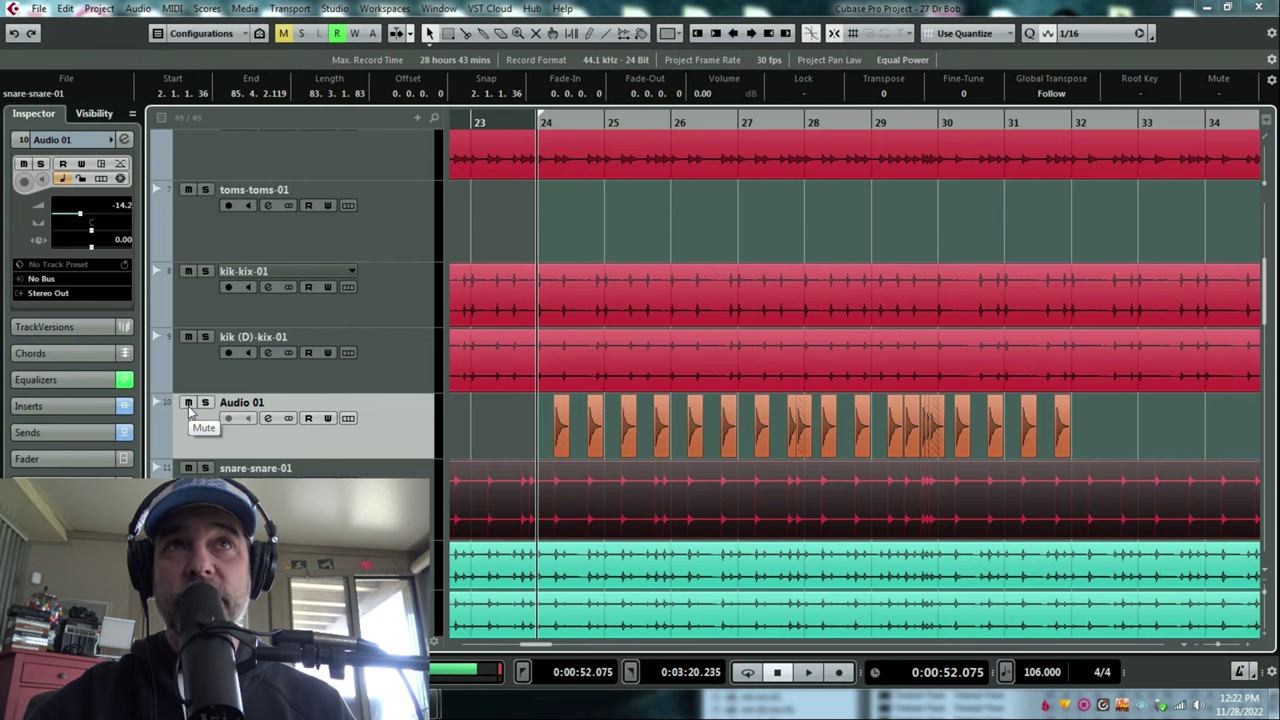
# Step: Loop bars 24 to about 31 and mute Audio 01 during playback, then stop
pyautogui.press('space')
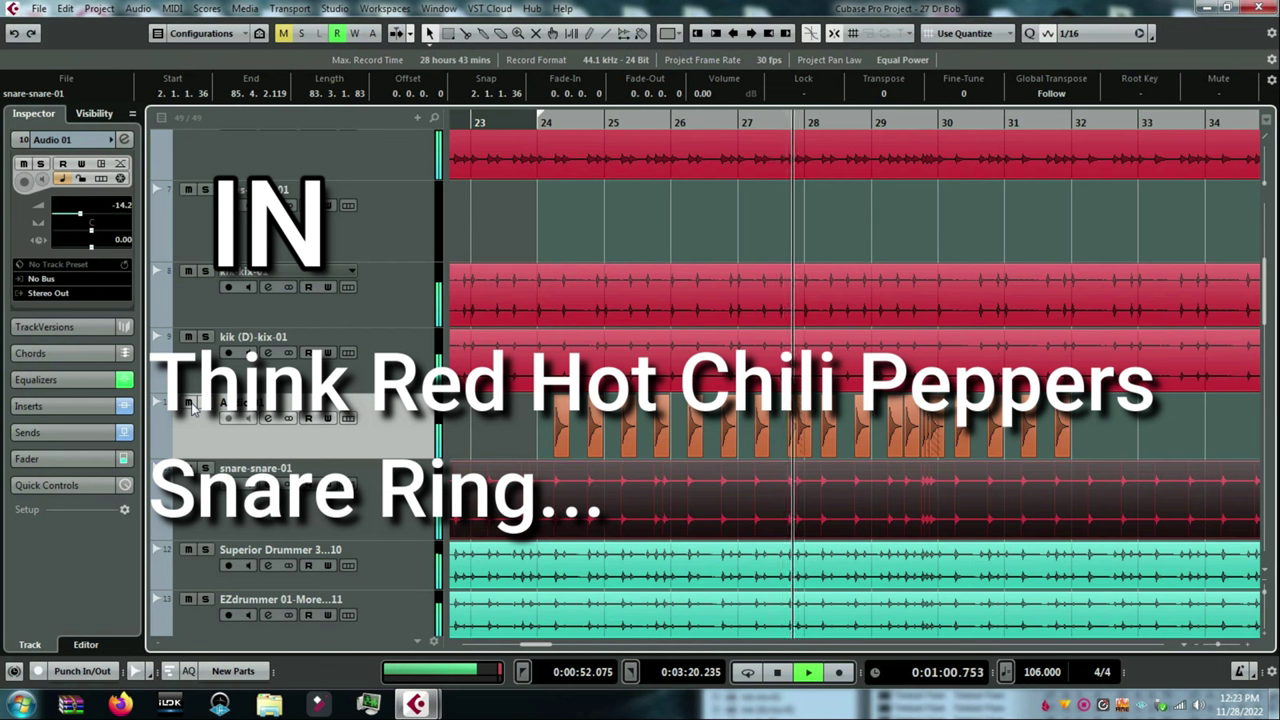
pyautogui.press('ctrl+KP_2')
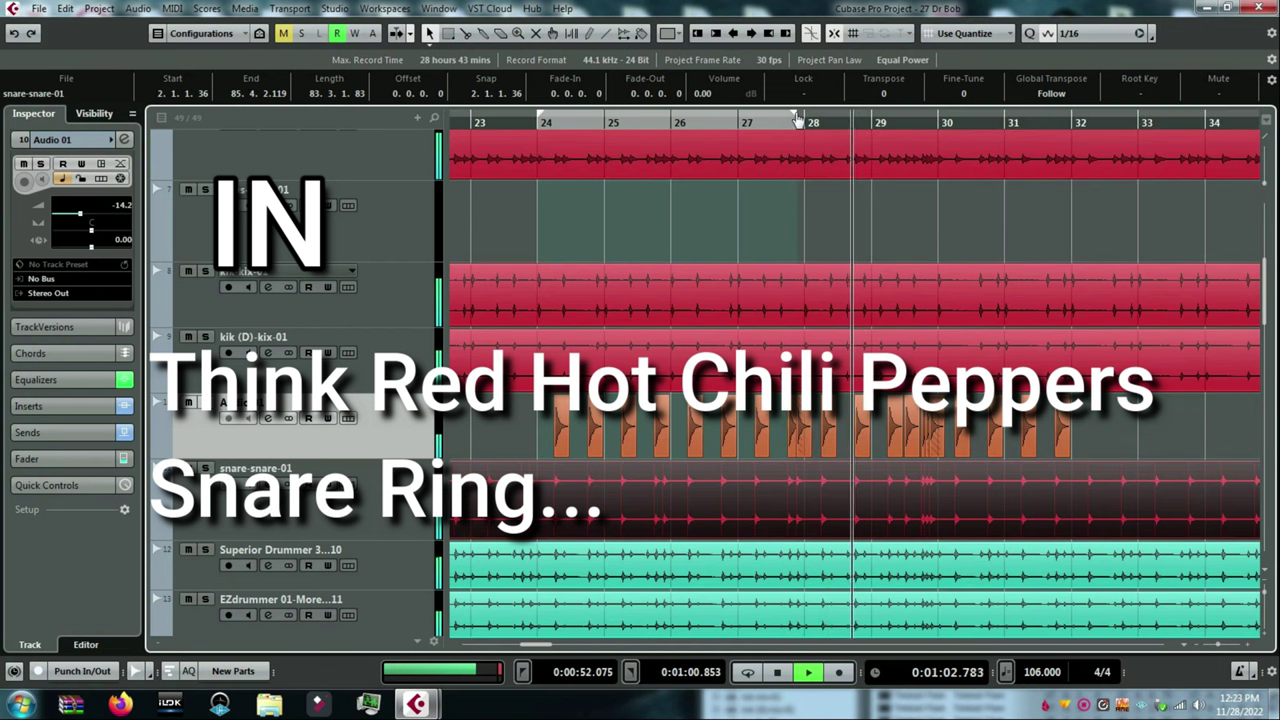
pyautogui.moveTo(797, 121)
pyautogui.mouseDown()
pyautogui.moveTo(1033, 122)
pyautogui.moveTo(1068, 148)
pyautogui.mouseUp()
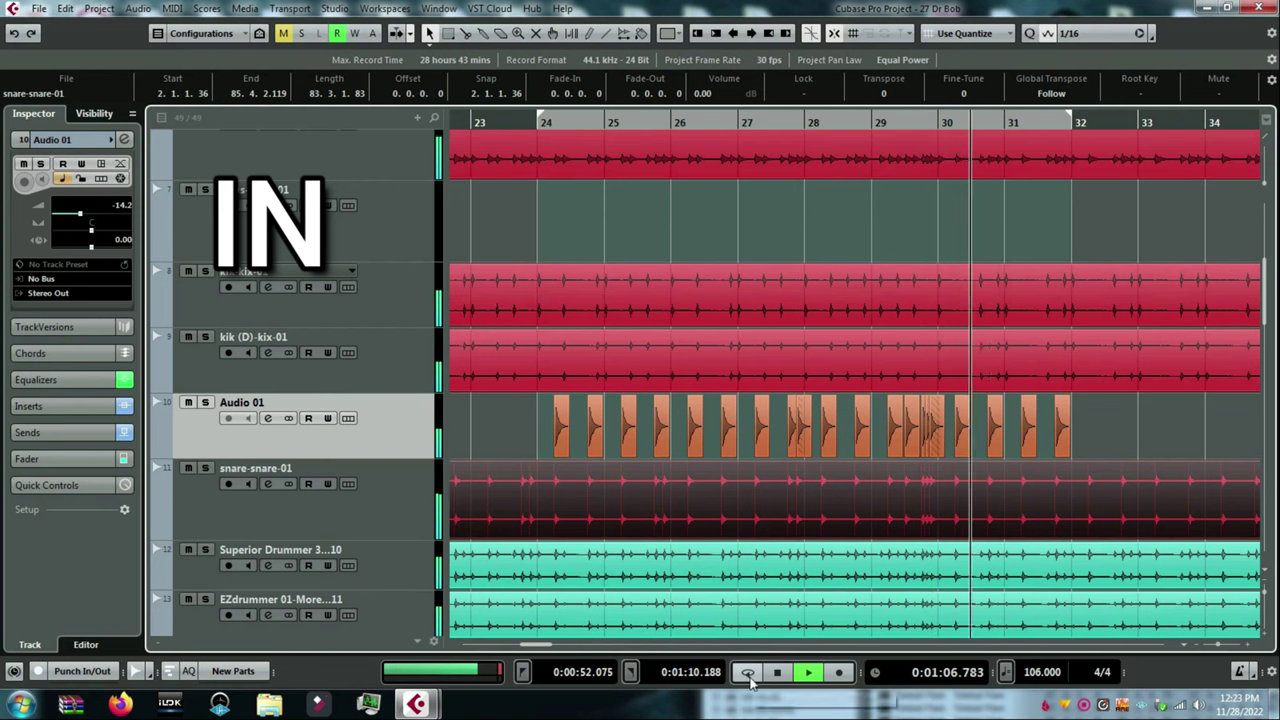
pyautogui.click(748, 672)
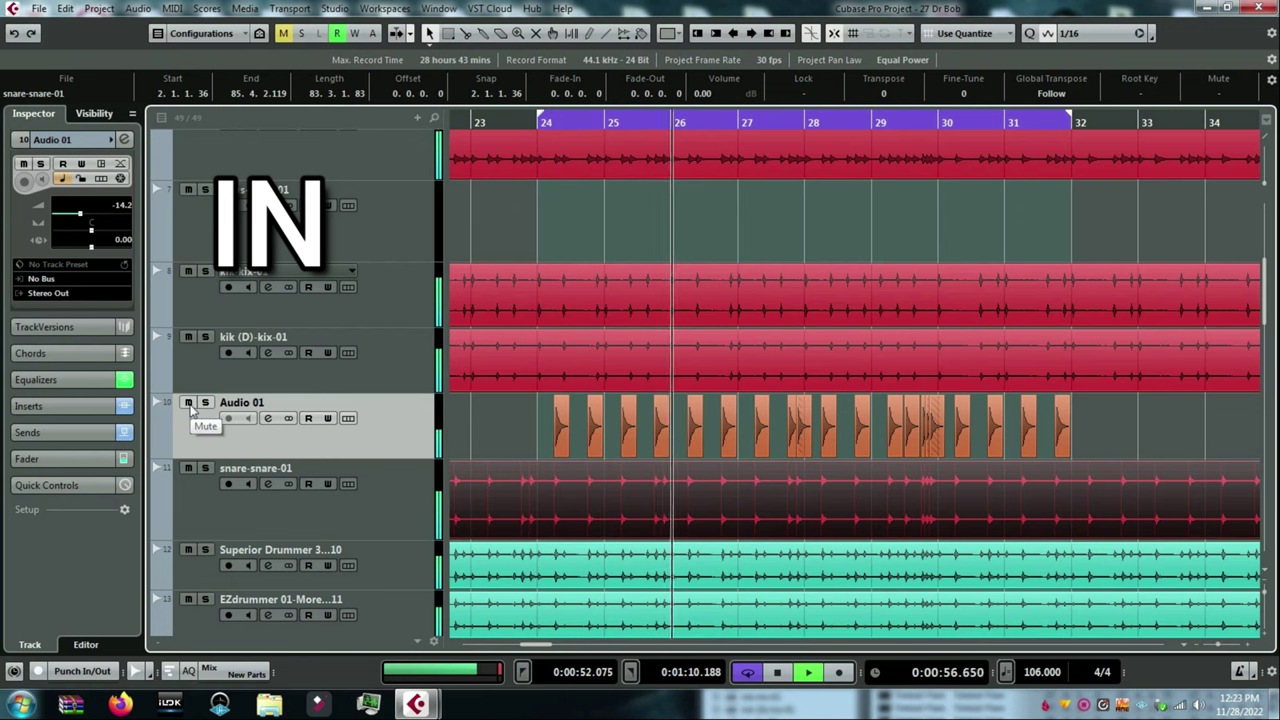
pyautogui.click(188, 403)
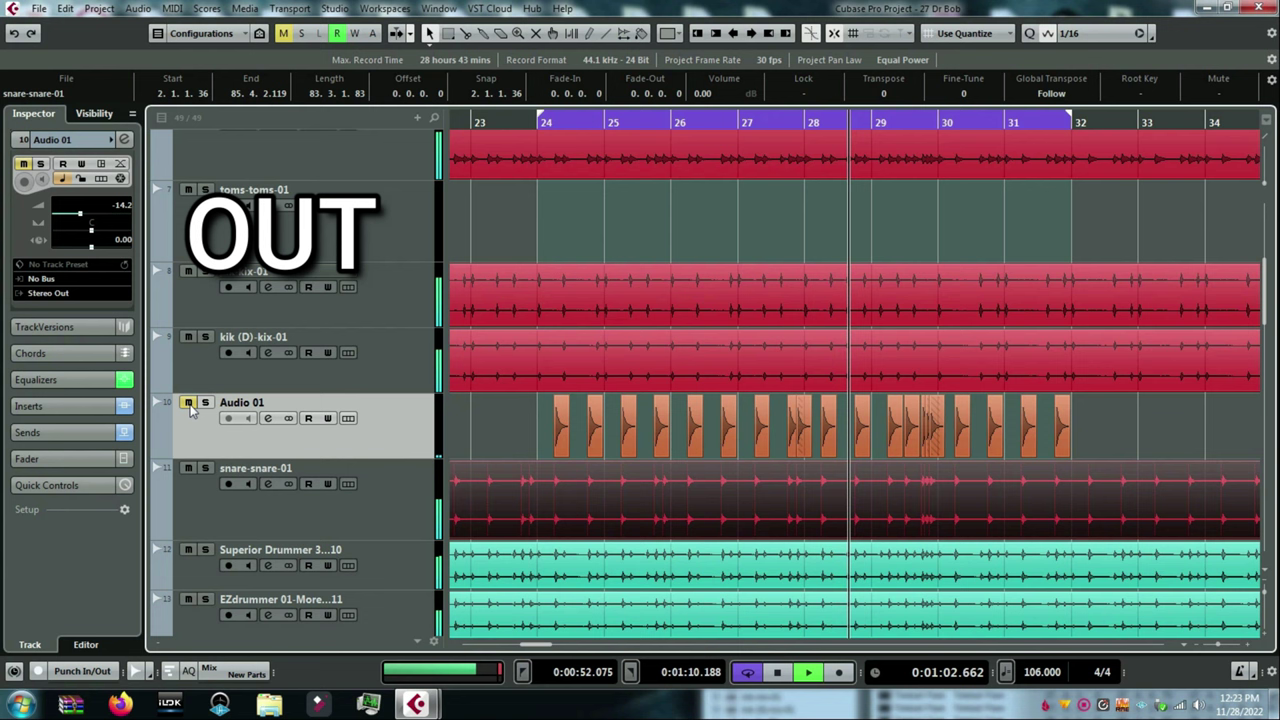
pyautogui.press('space')
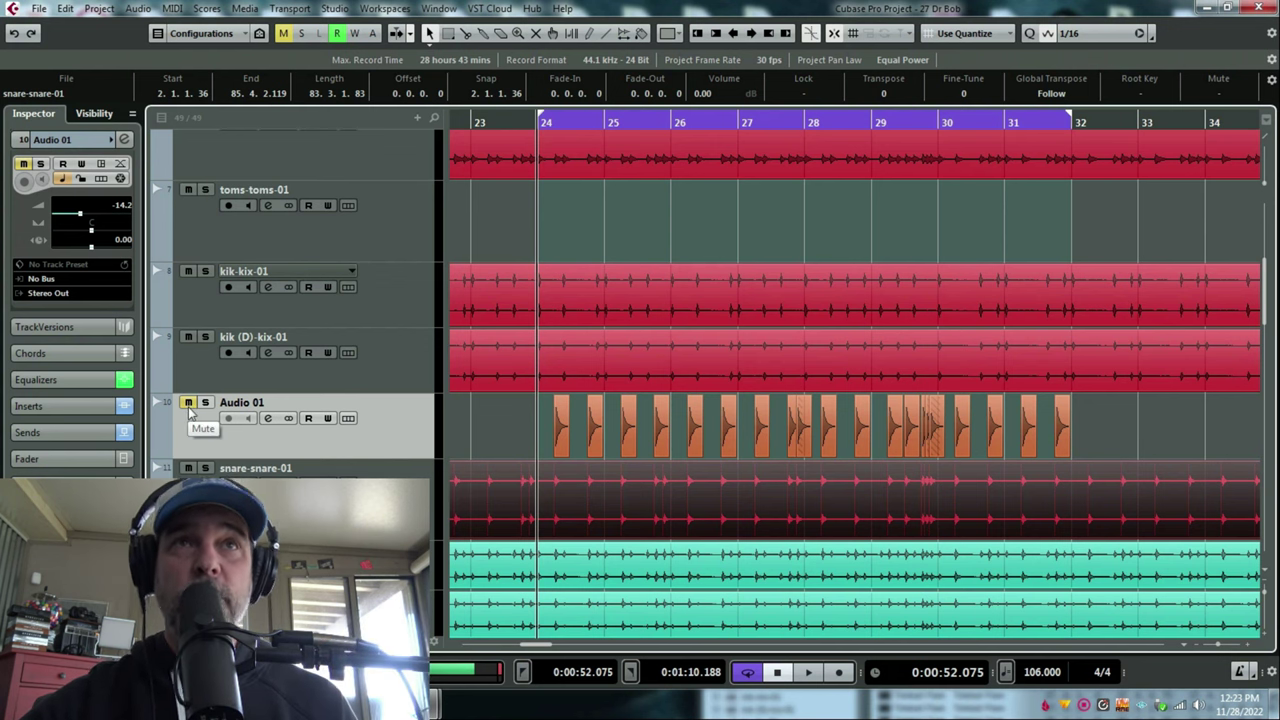
# Step: Toggle Audio 01's mute during looped playback, then solo it and play it alone
pyautogui.click(190, 404)
pyautogui.press('space')
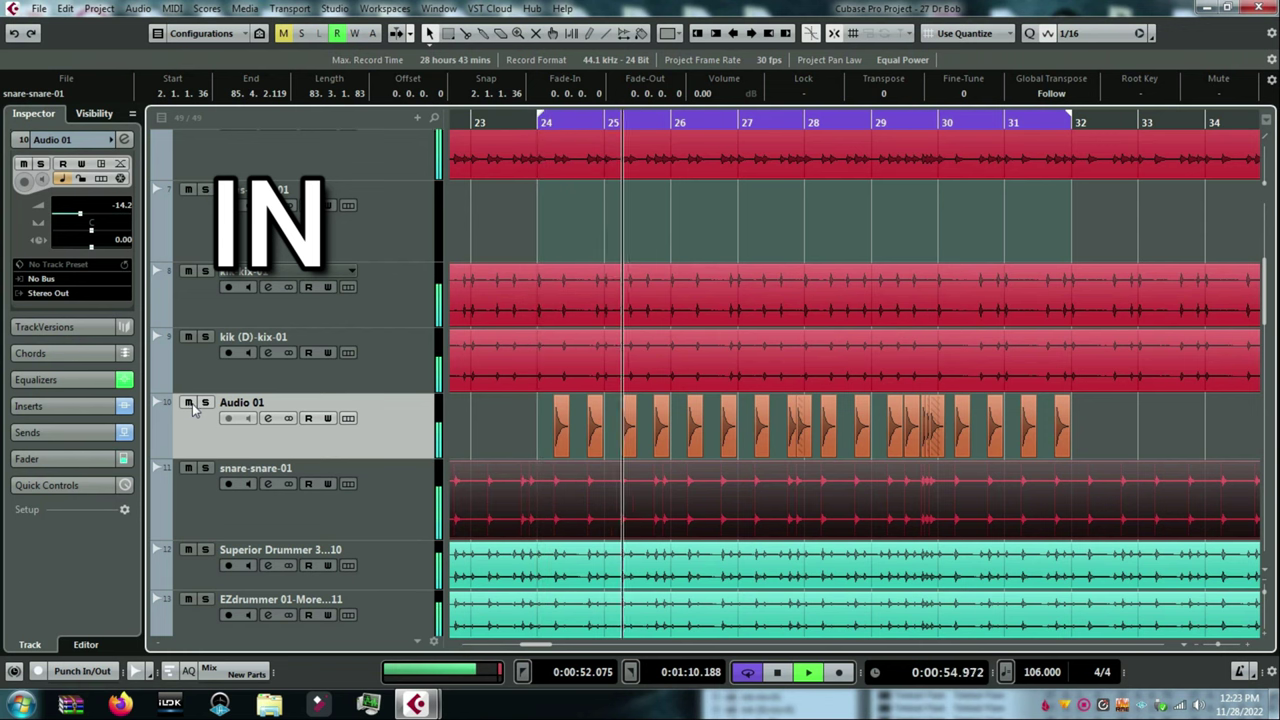
pyautogui.click(189, 403)
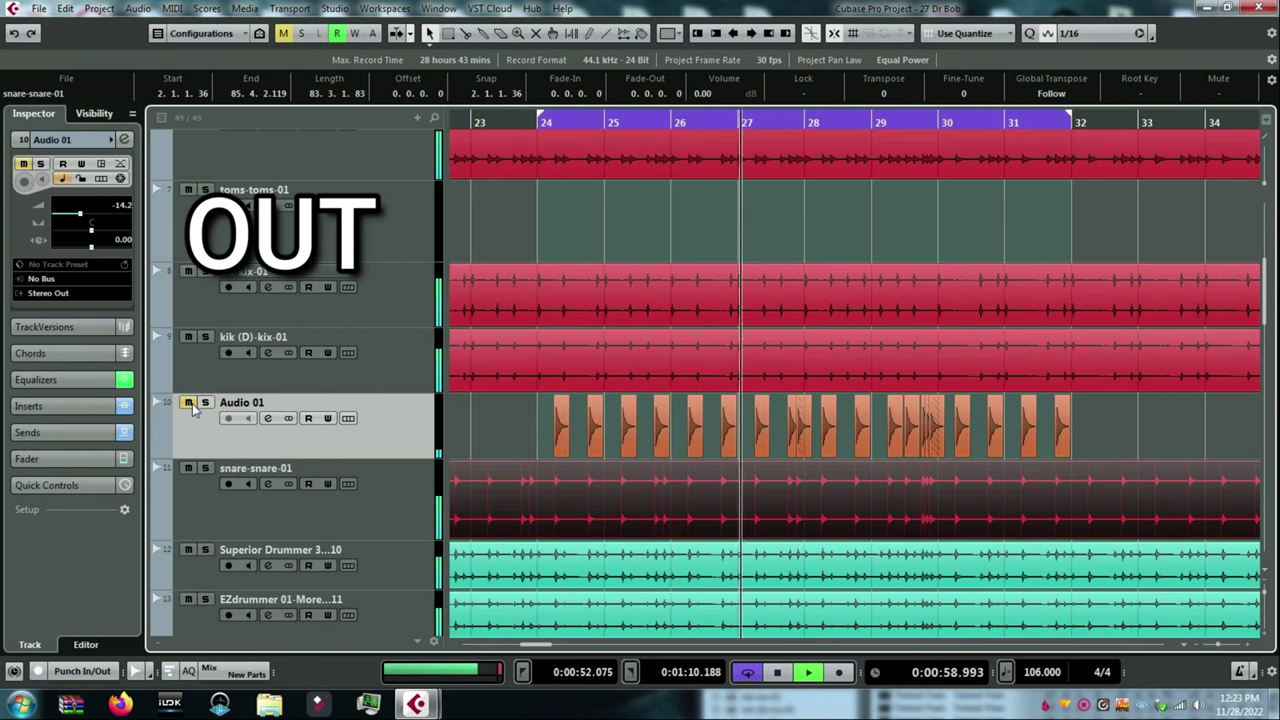
pyautogui.click(189, 403)
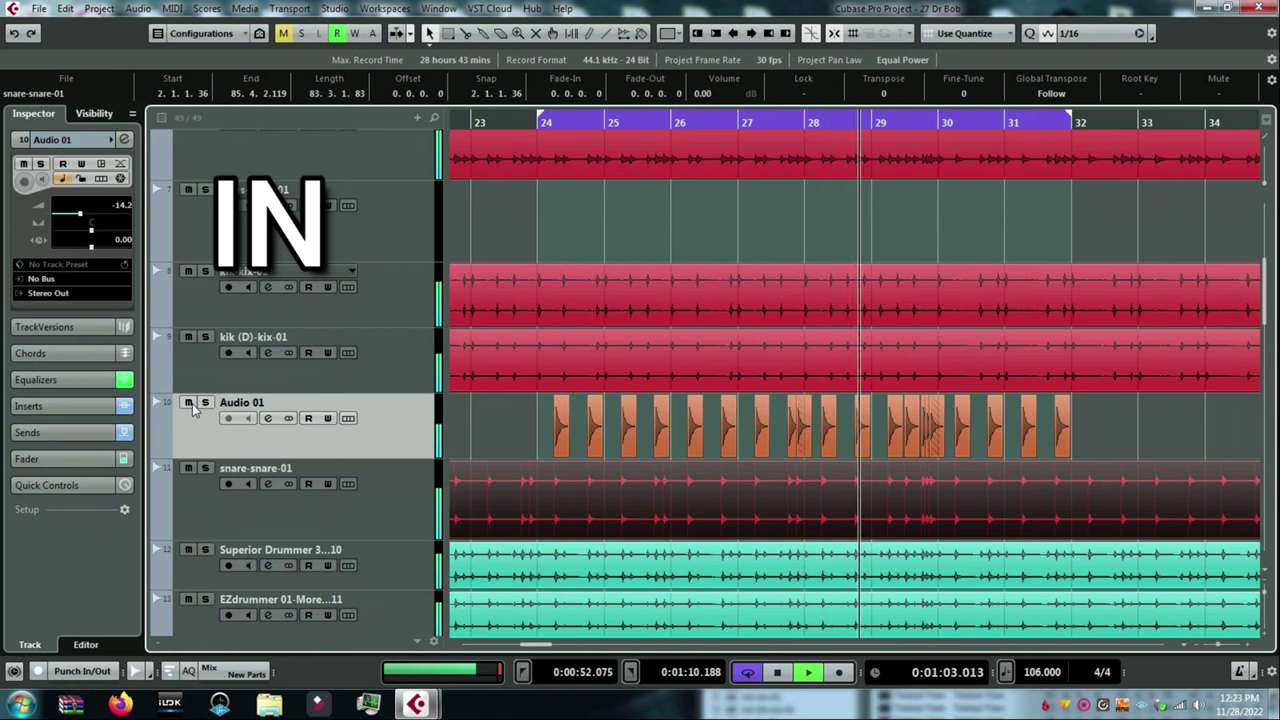
pyautogui.press('space')
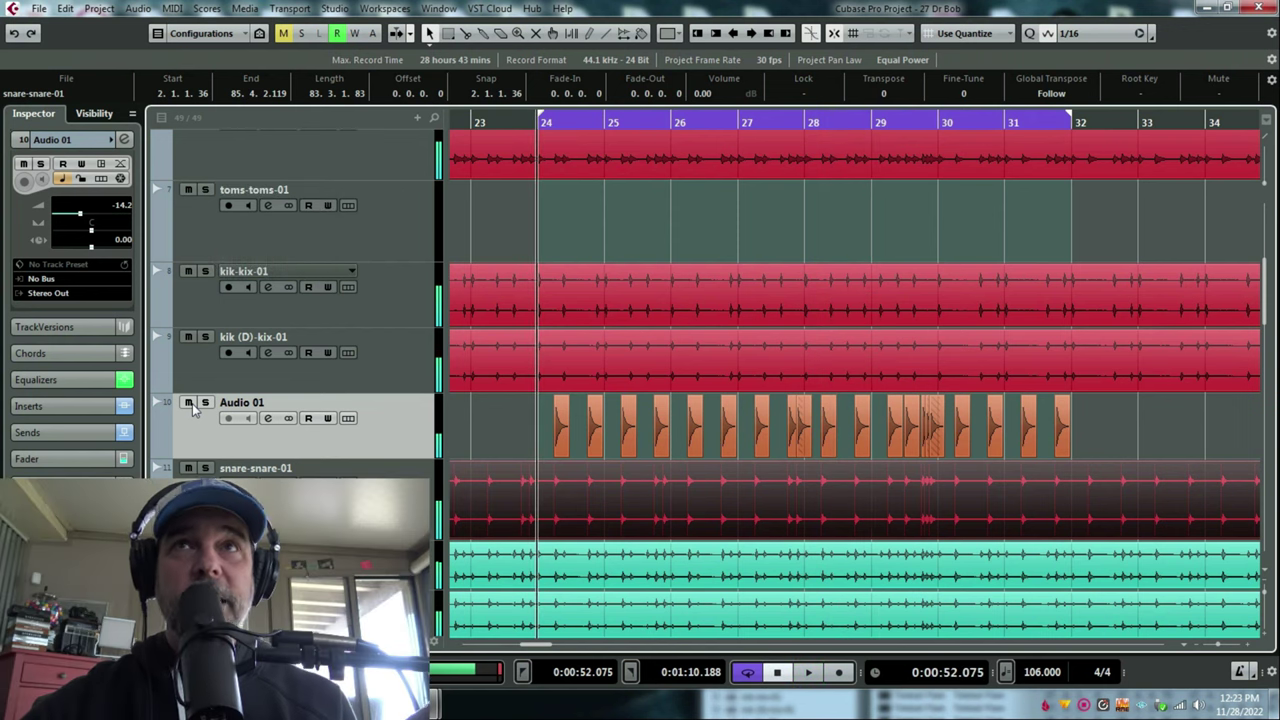
pyautogui.click(205, 403)
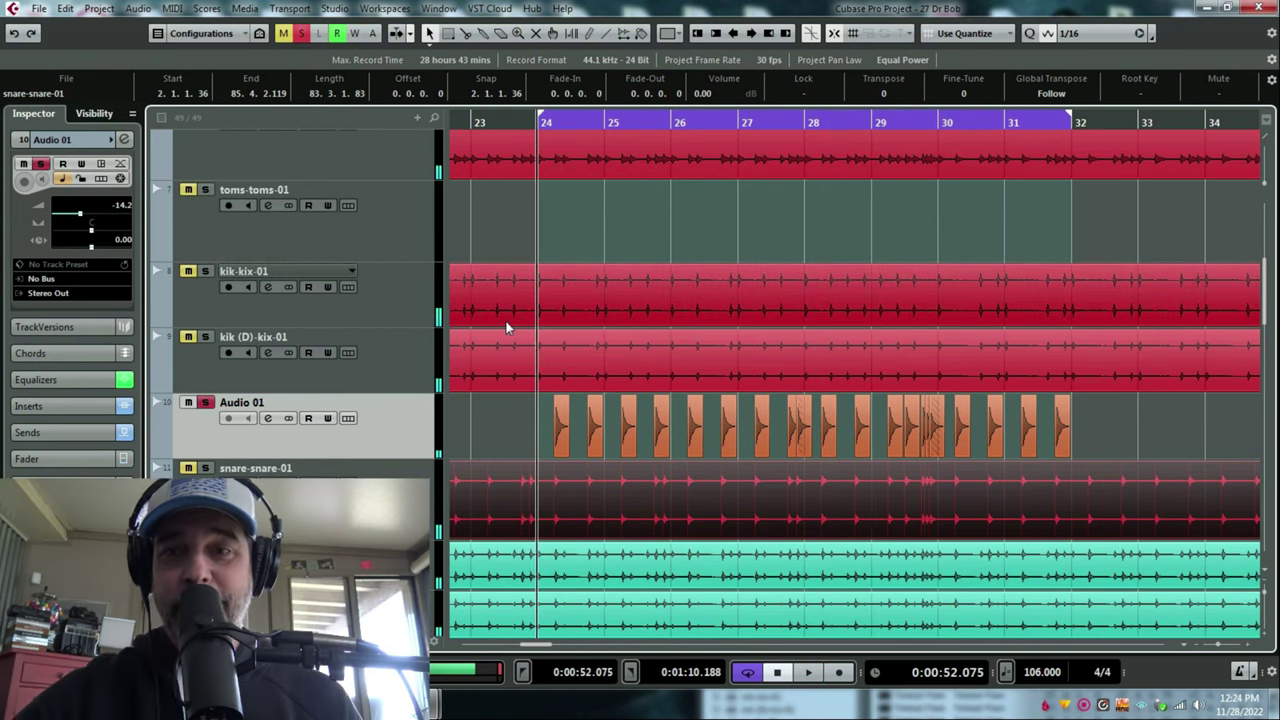
pyautogui.press('space')
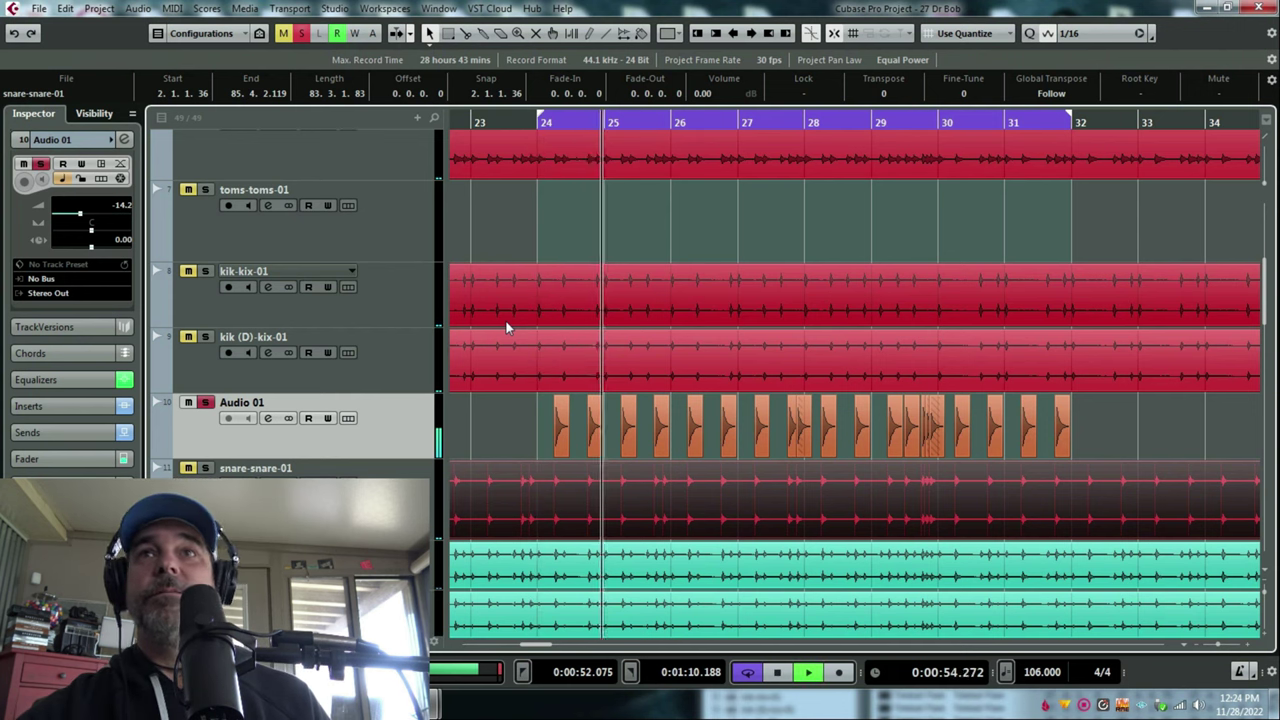
# Step: Play the 2015 remix from bar 25 and mute Audio 01 to compare, then stop
pyautogui.press('space')
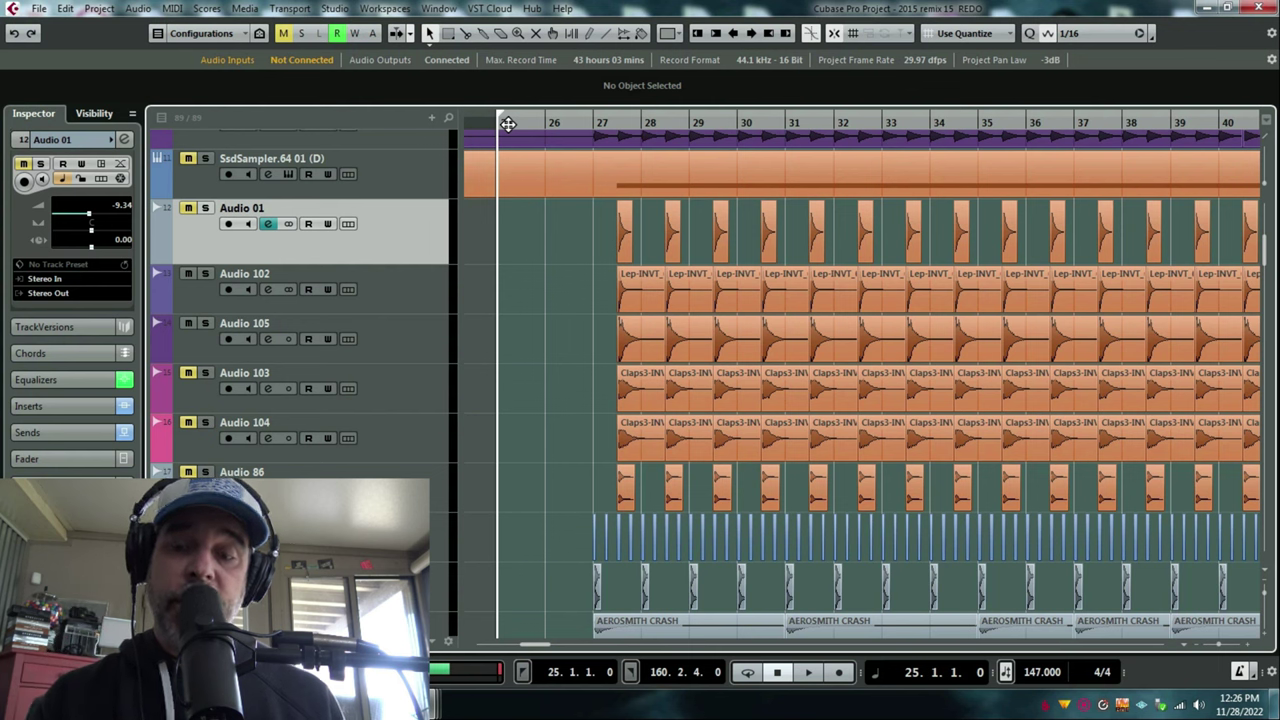
pyautogui.press('space')
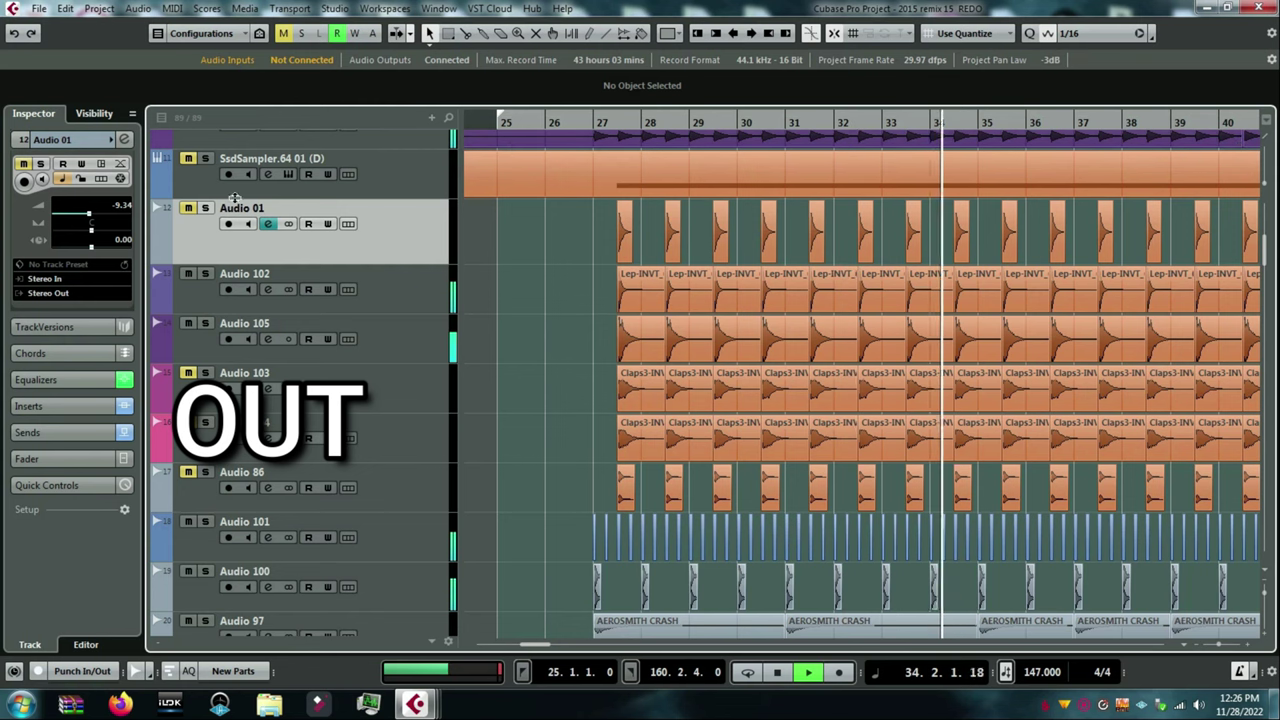
pyautogui.click(188, 209)
pyautogui.press('space')
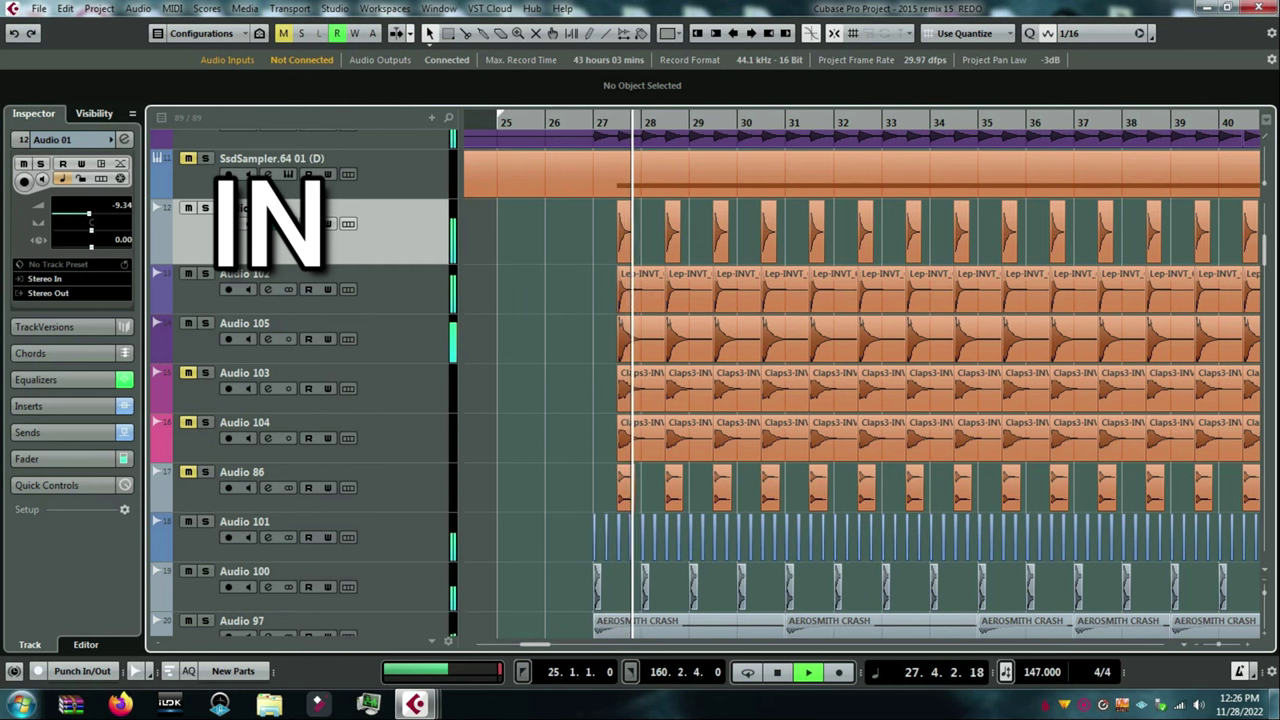
# Step: Raise Audio 01's volume to about -8.3 and its FX 3-SIR_1008 send to -13.4
pyautogui.press('e')
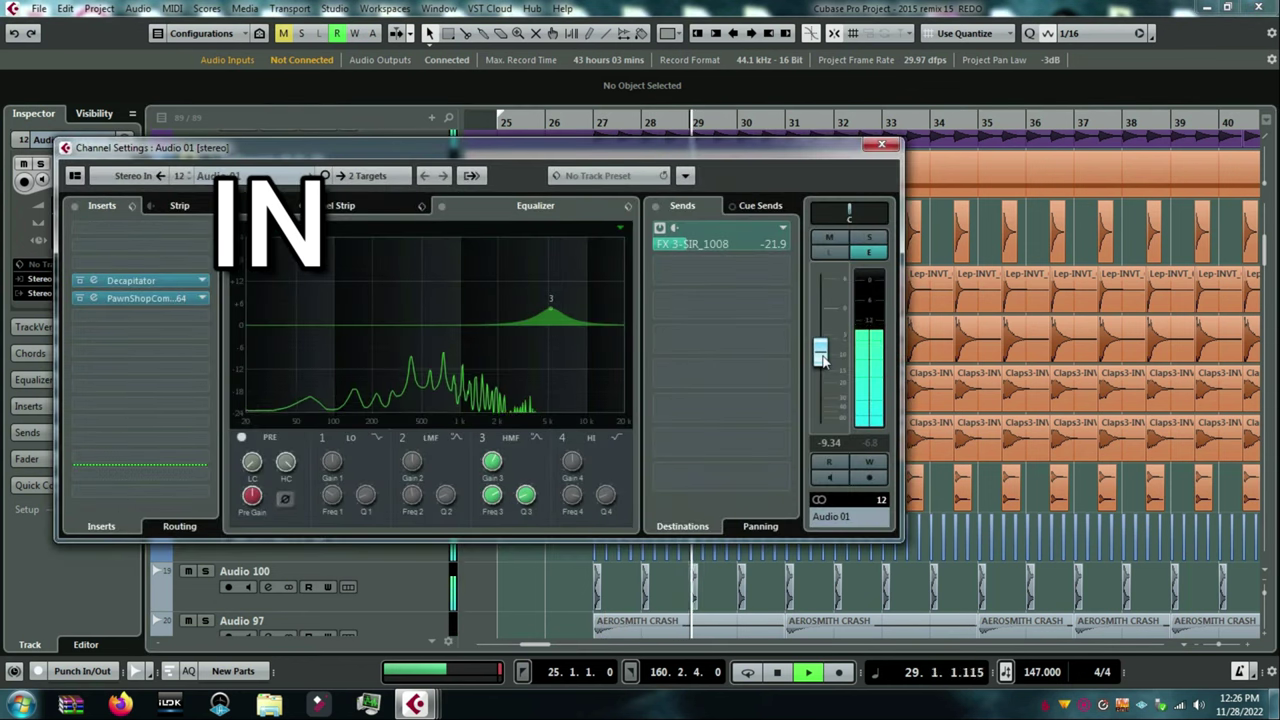
pyautogui.moveTo(819, 357); pyautogui.dragTo(818, 350)
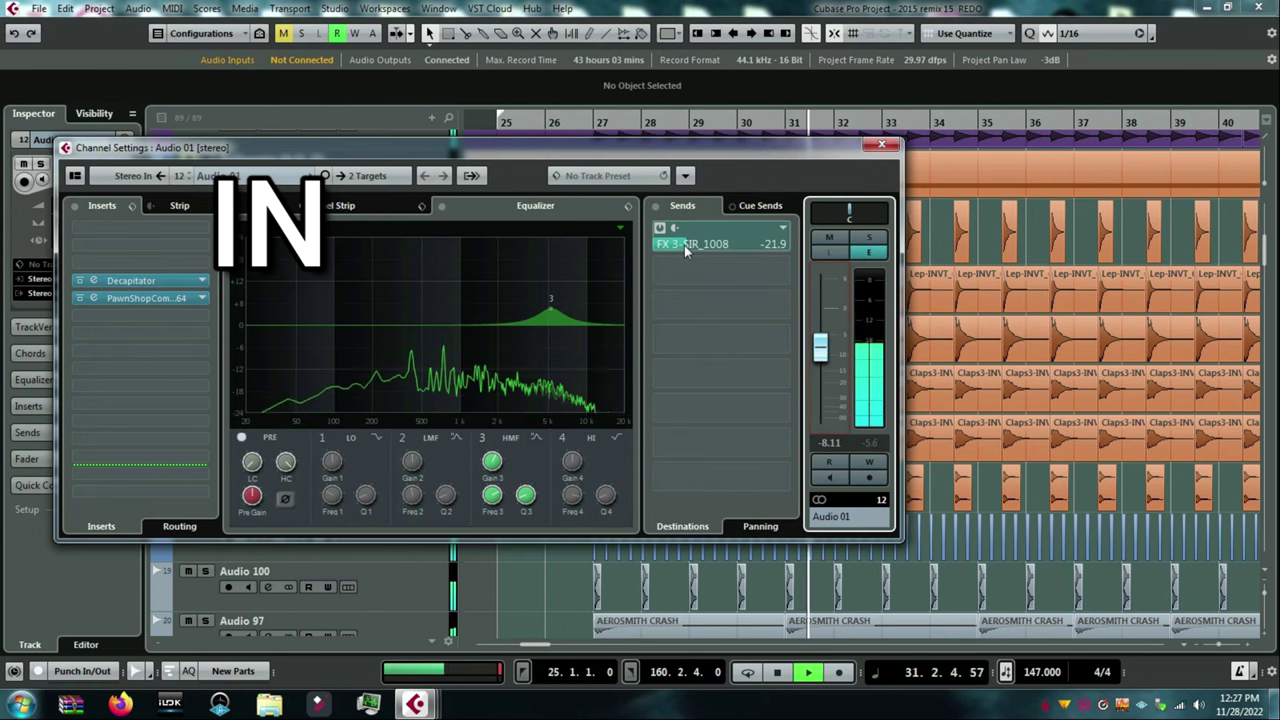
pyautogui.moveTo(684, 245); pyautogui.dragTo(716, 255)
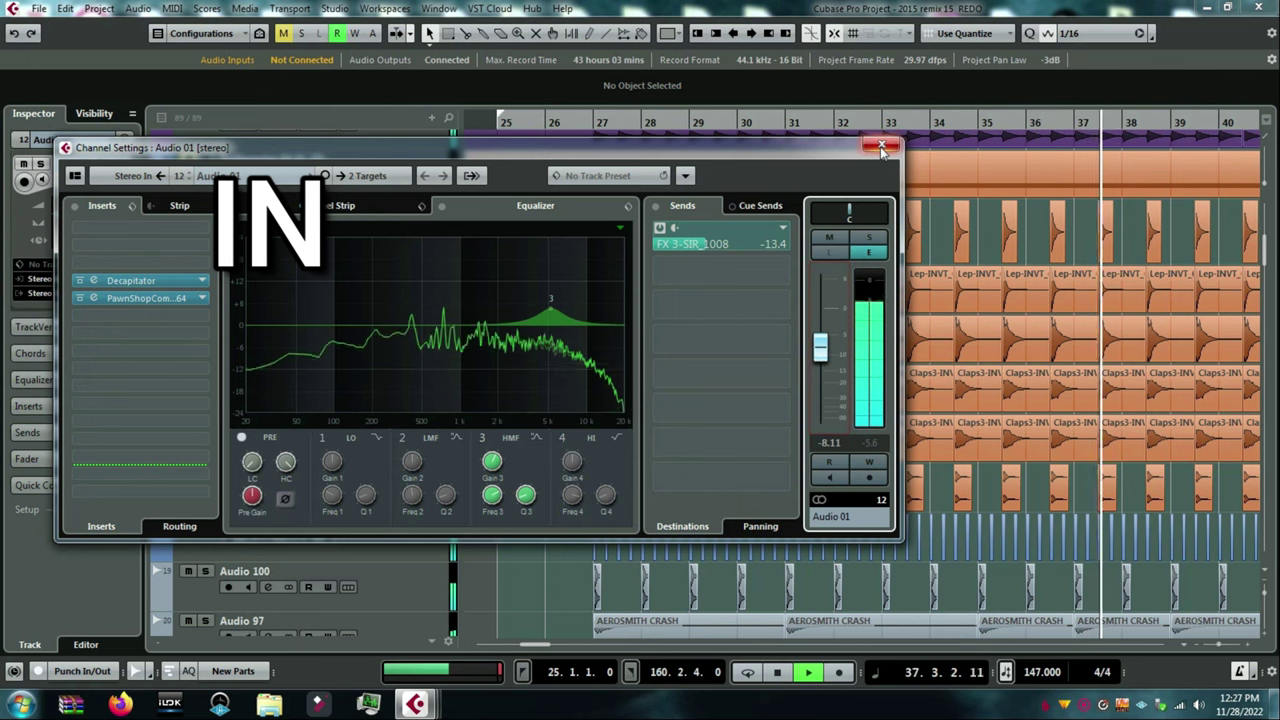
pyautogui.scroll(-1, 819, 352)
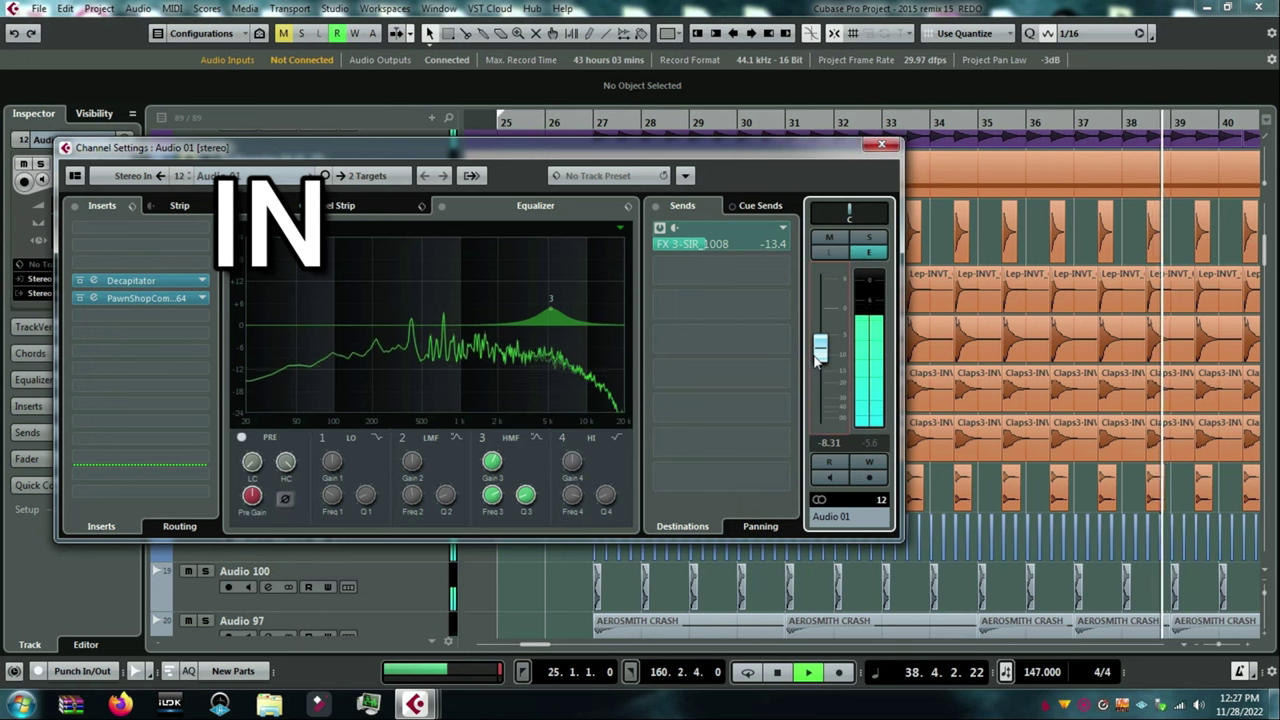
pyautogui.press('space')
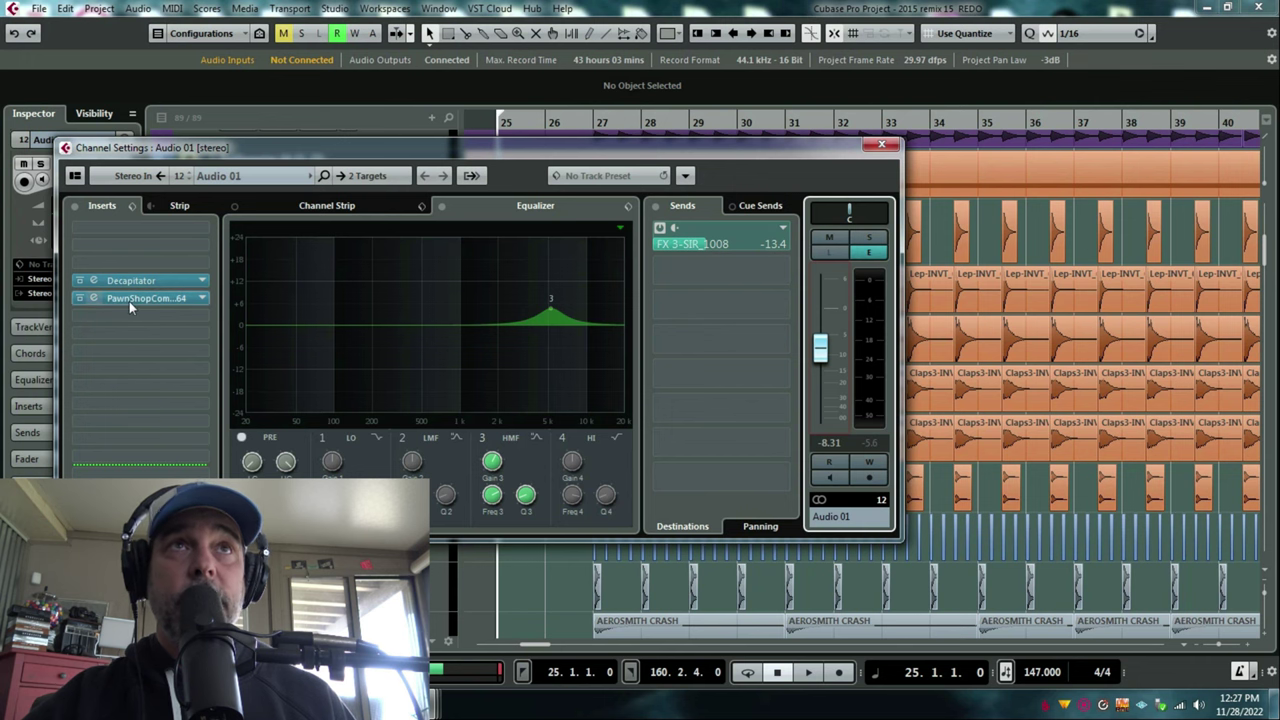
# Step: Close the channel settings, play from bar 27 and mute Audio 01 to compare
pyautogui.click(880, 146)
pyautogui.moveTo(623, 121); pyautogui.dragTo(610, 121)
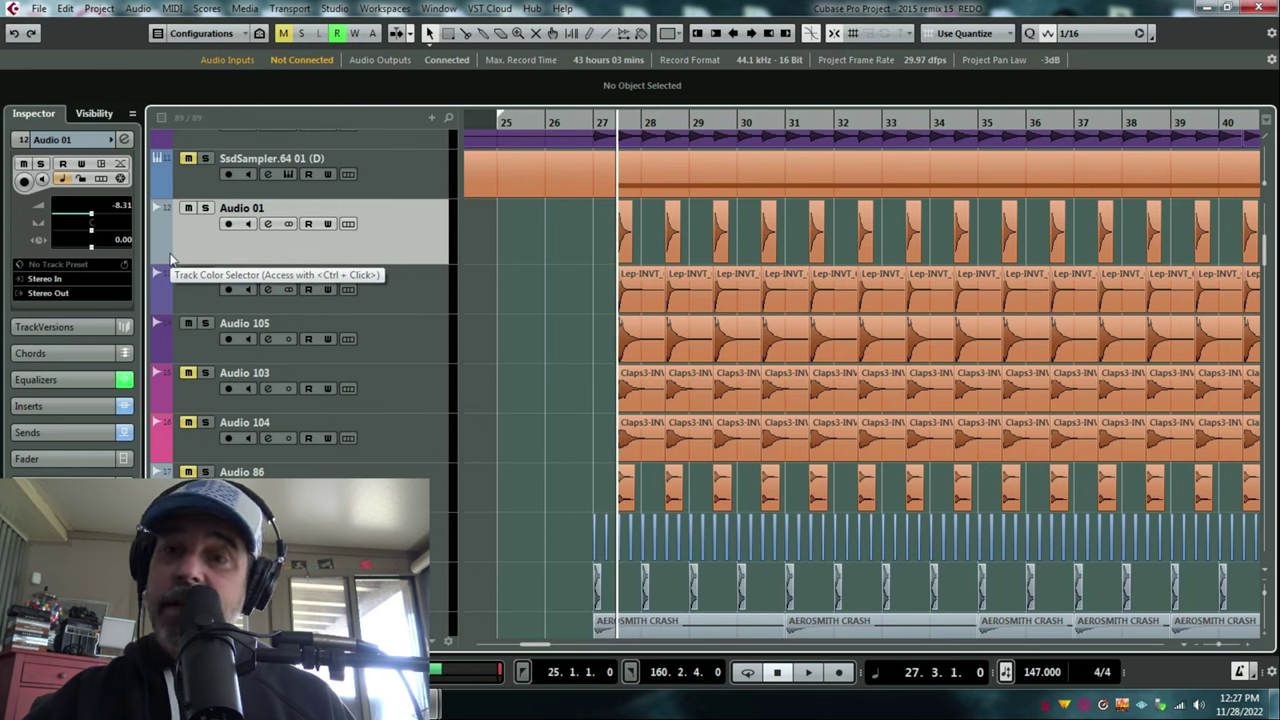
pyautogui.press('space')
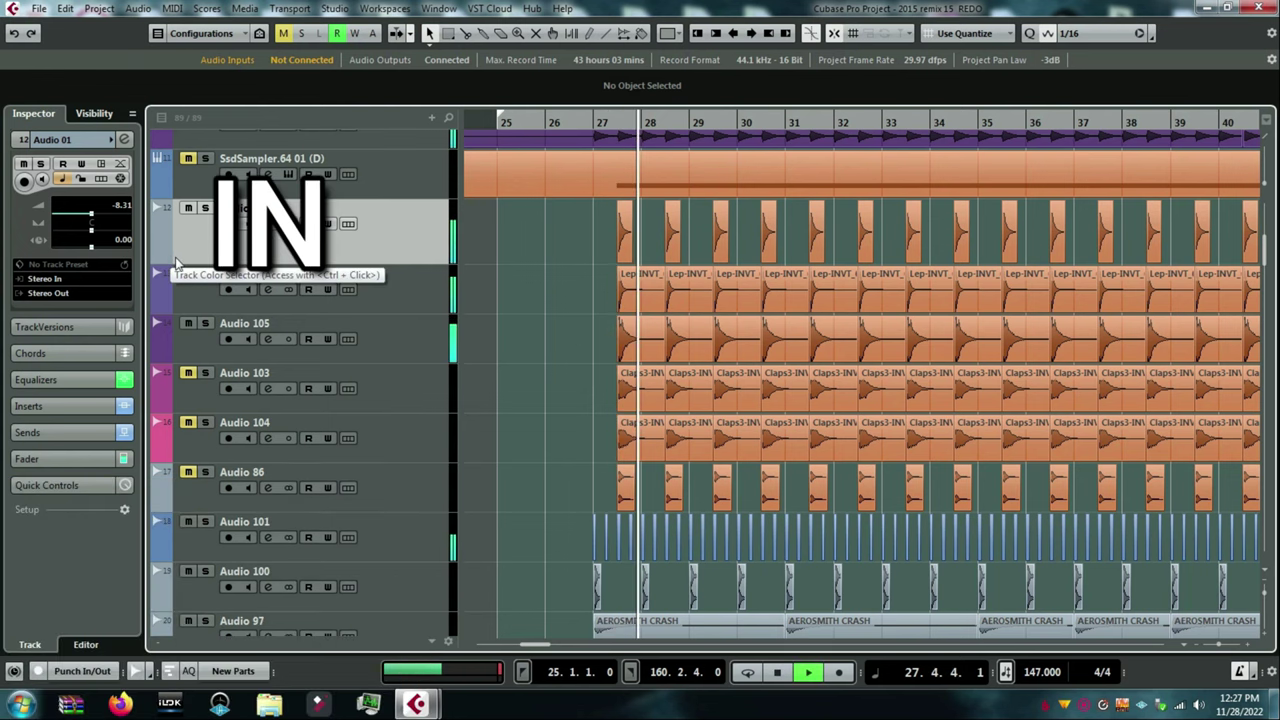
pyautogui.click(190, 209)
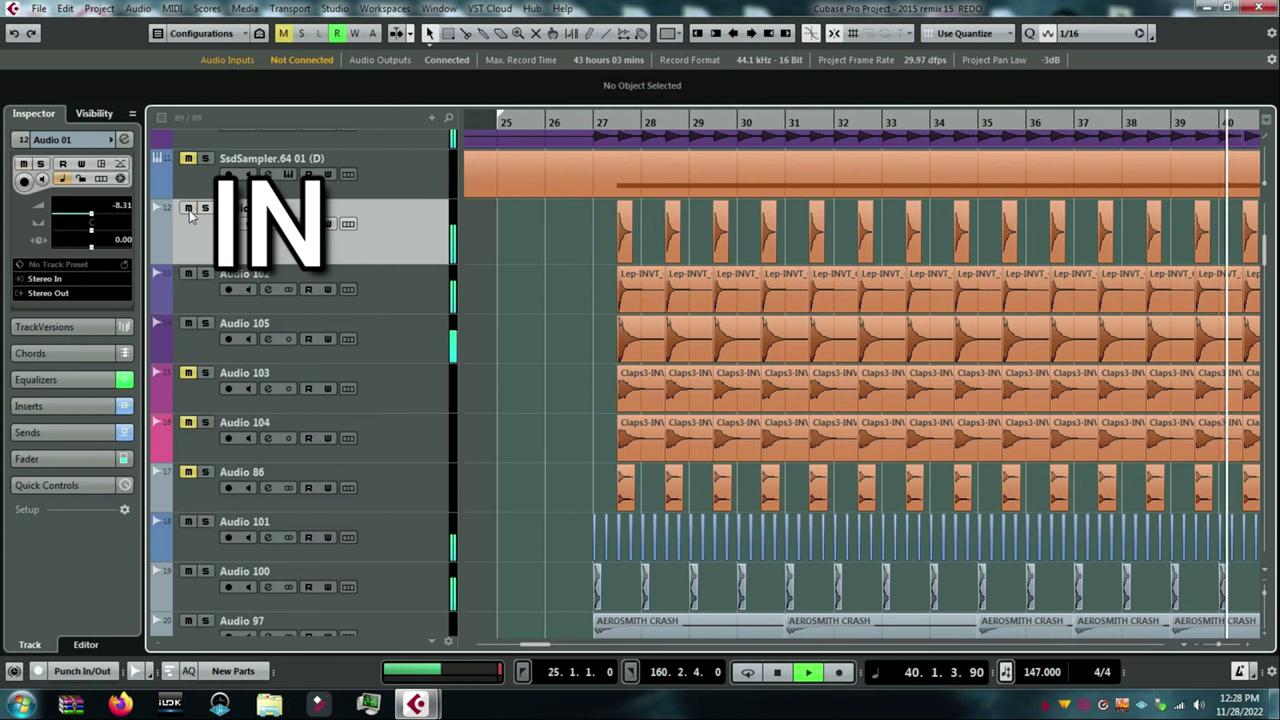
pyautogui.press('space')
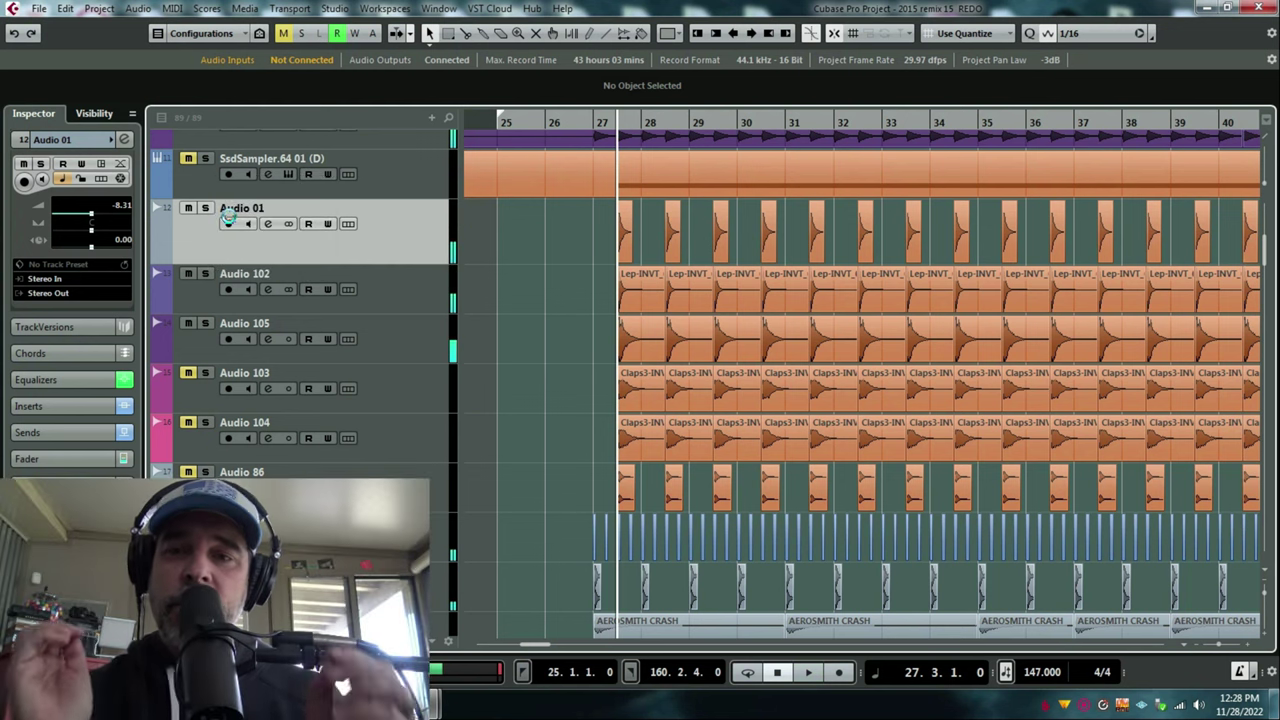